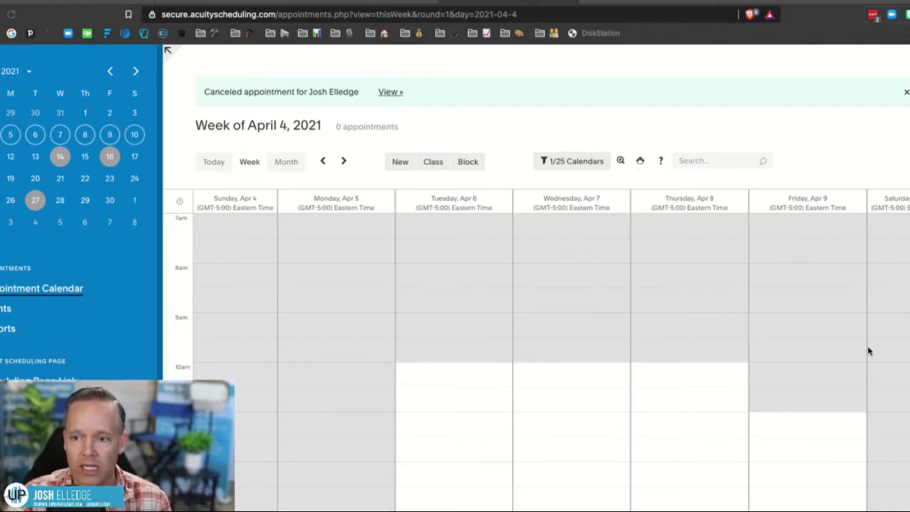
Start an Acuity appointment for Sat April 10, 2021 at 12:00 PM as a 30-minute UpMyInfluence chat.
scroll(703, 409, down, 1)
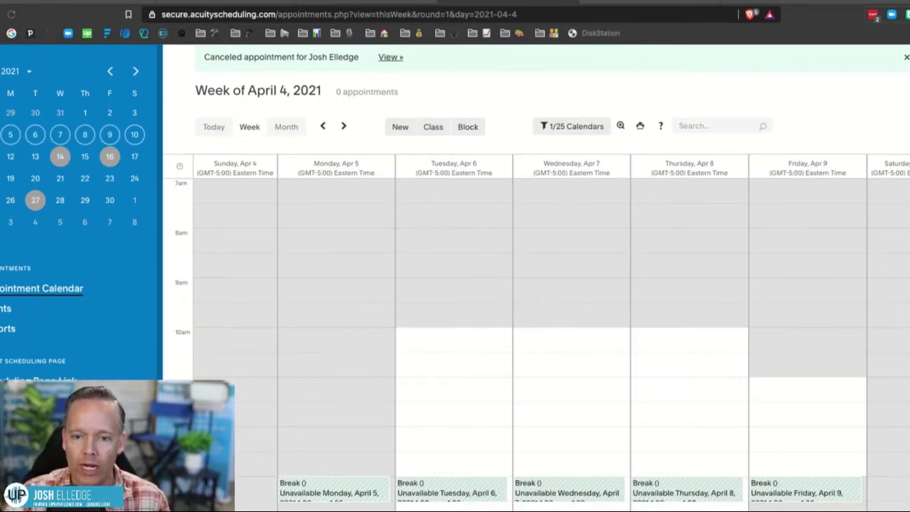
click(877, 432)
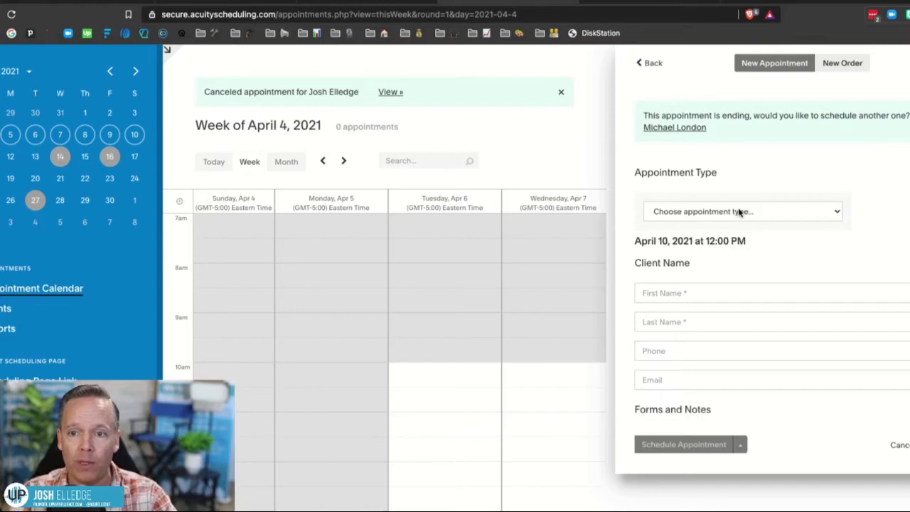
click(740, 212)
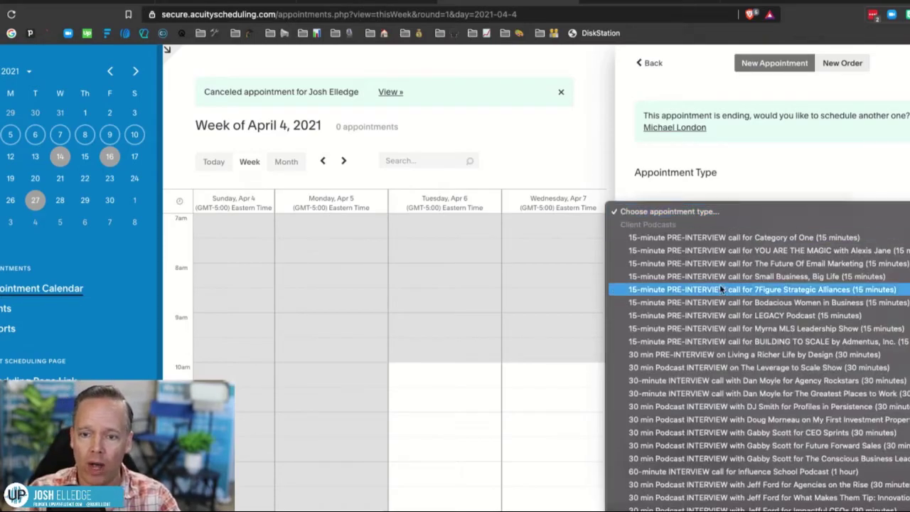
scroll(723, 399, down, 10)
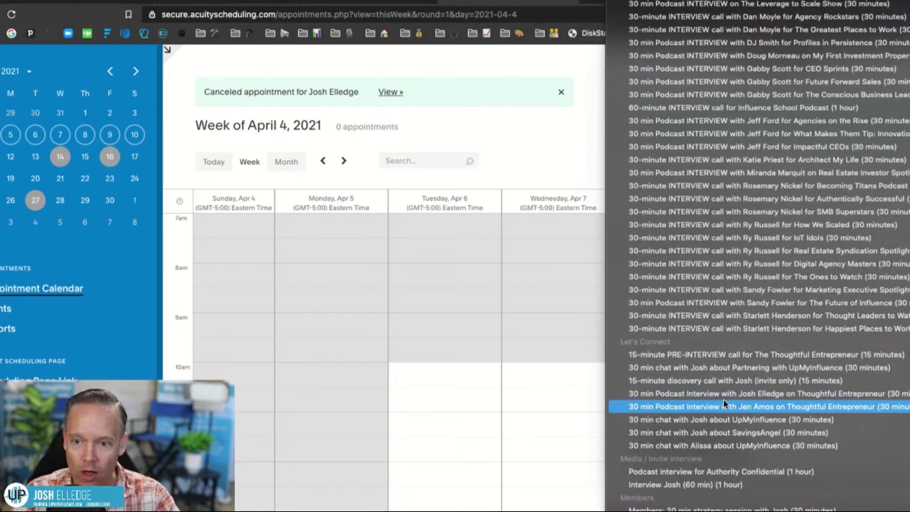
scroll(724, 399, up, 2)
scroll(723, 399, down, 4)
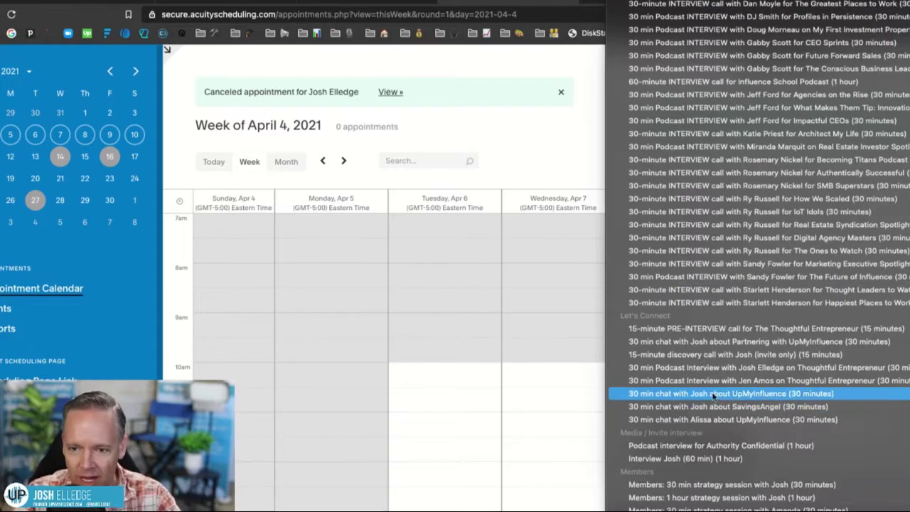
key(Escape)
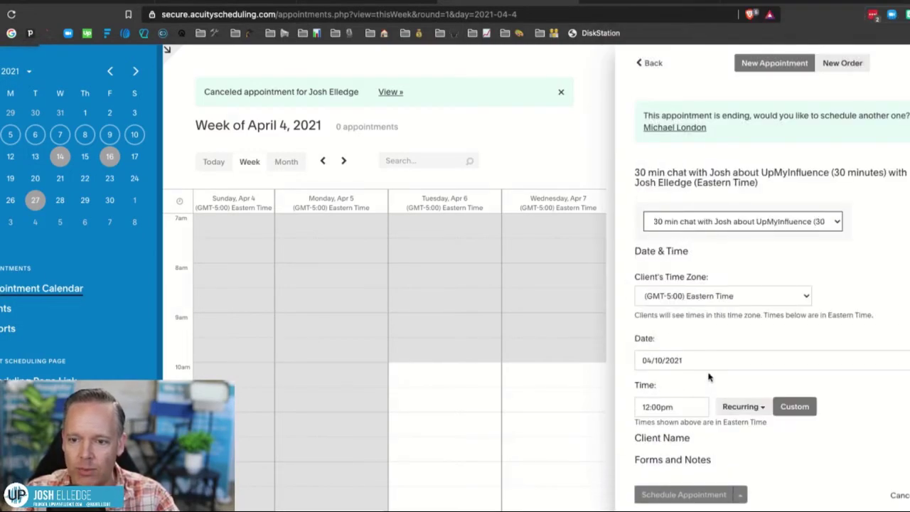
scroll(690, 363, down, 2)
scroll(692, 367, down, 2)
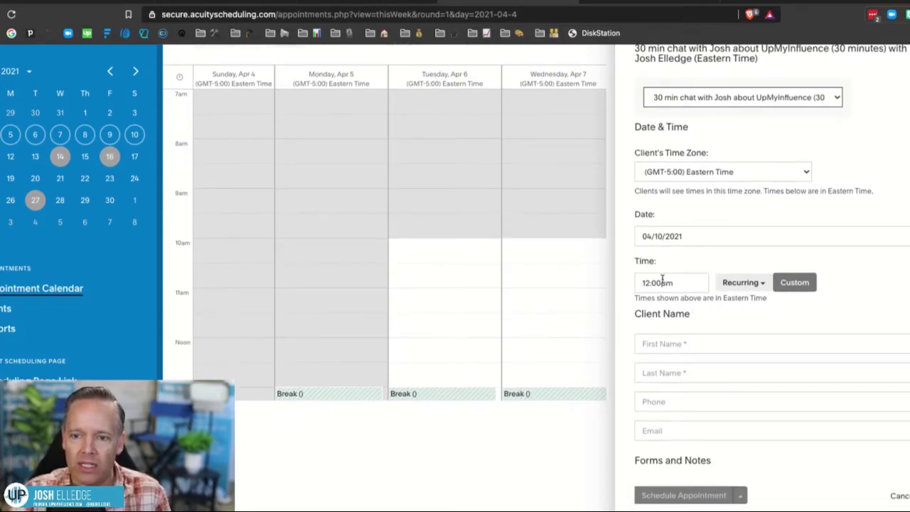
Enter the client's first name, last name and email, then book despite the conflict warning.
click(666, 344)
key(Tab)
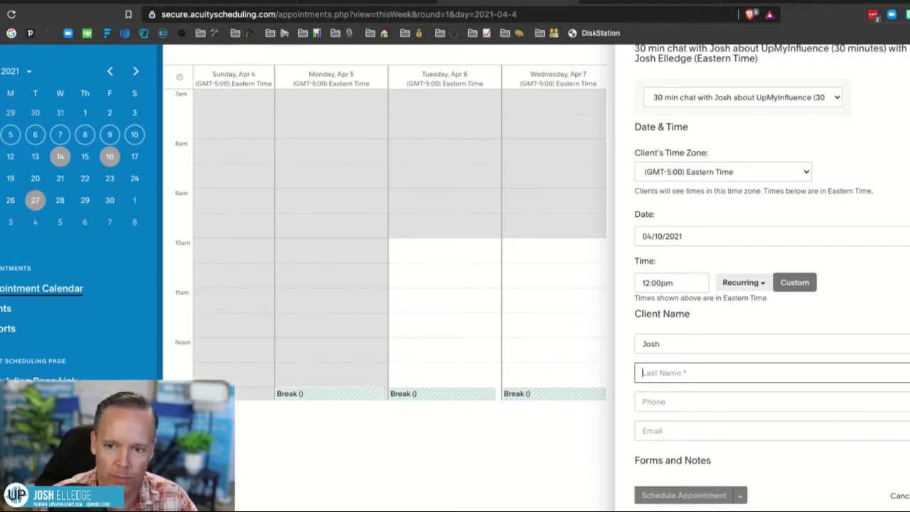
key(Tab)
key(Tab)
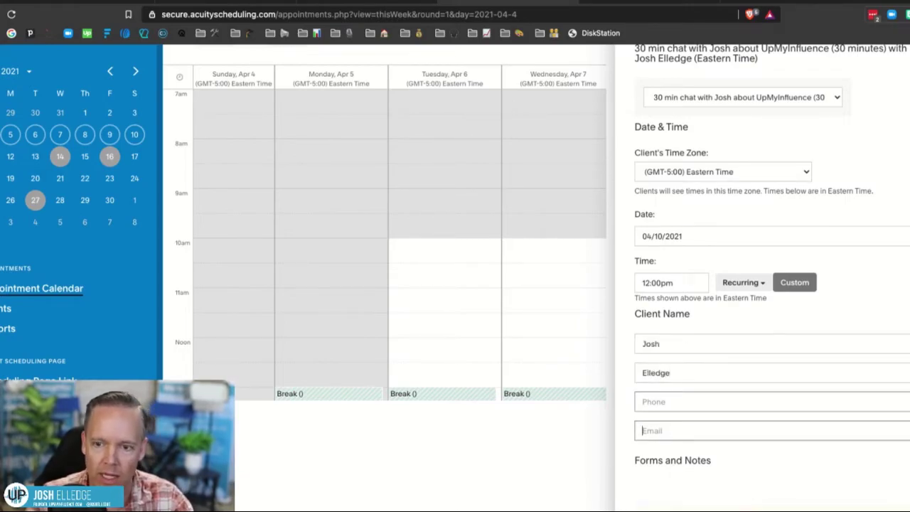
text(jos)
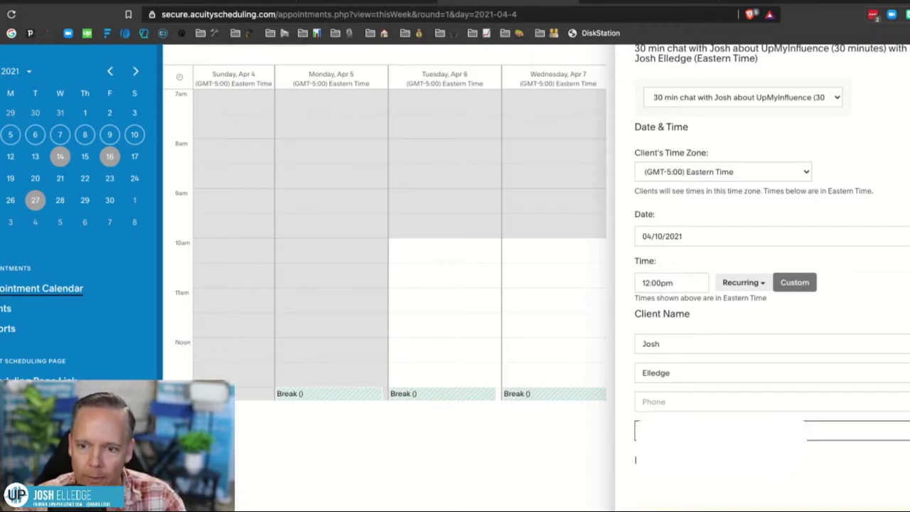
scroll(721, 378, down, 3)
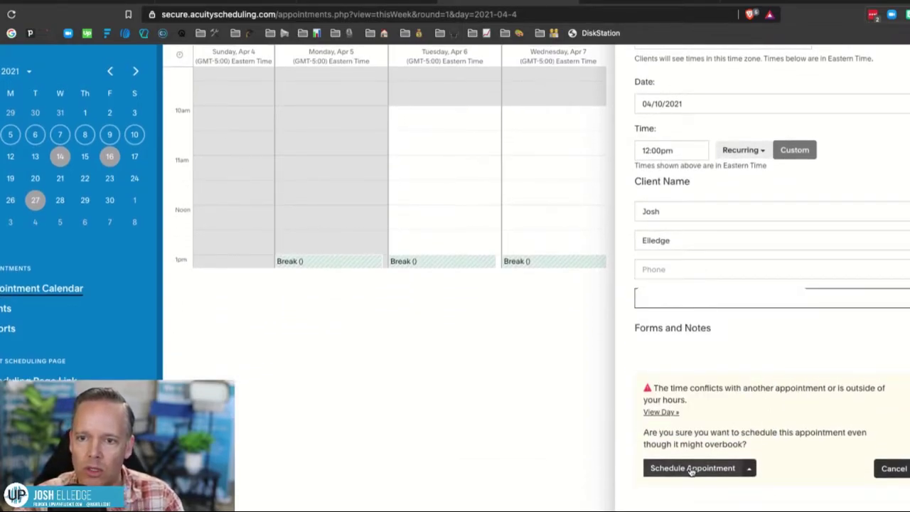
click(692, 469)
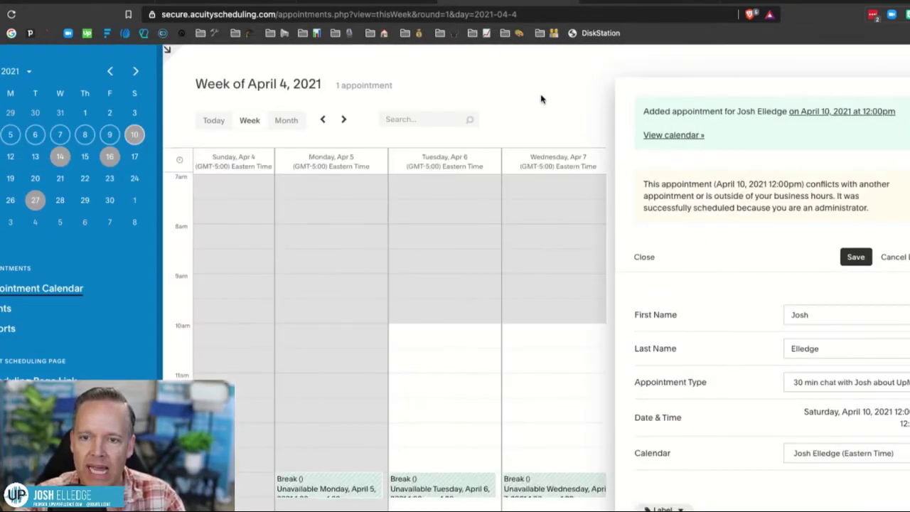
click(242, 3)
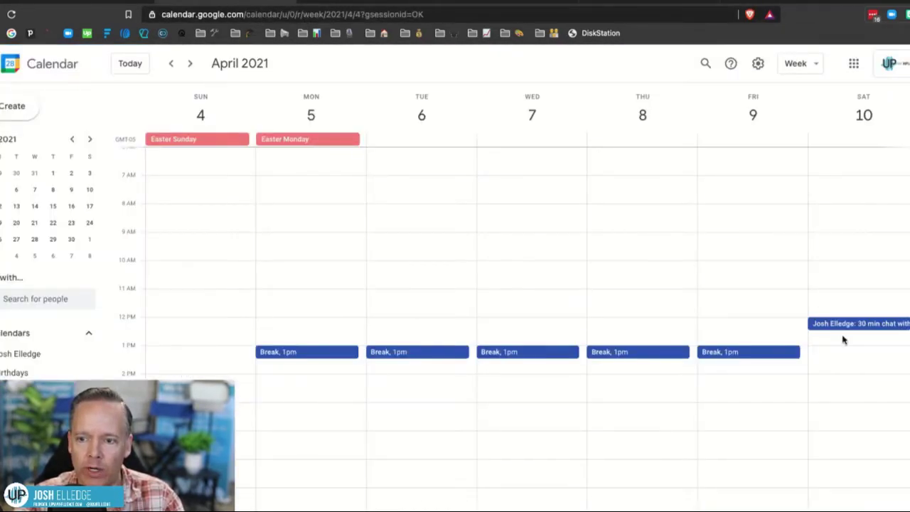
click(835, 325)
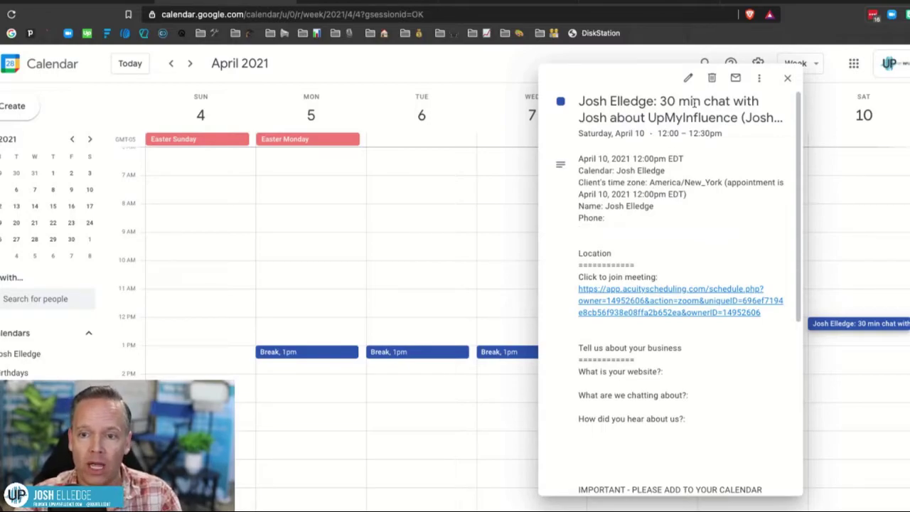
click(686, 77)
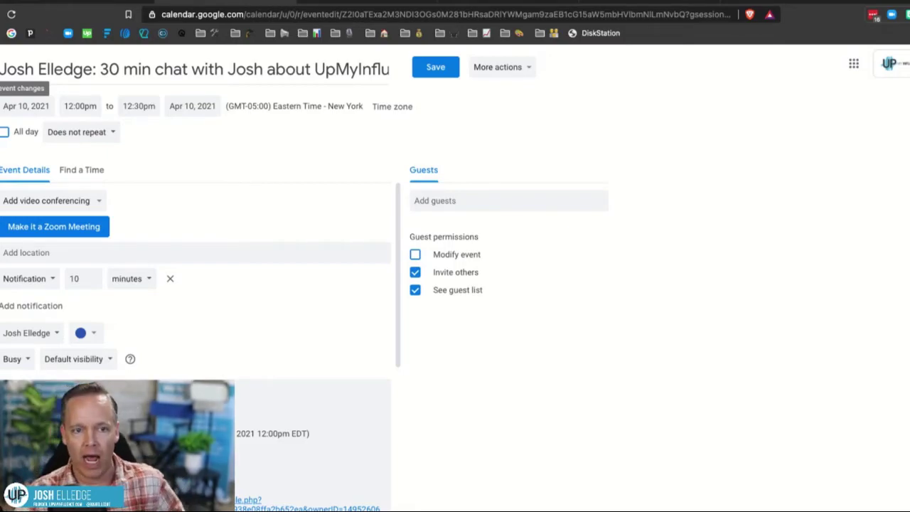
click(2, 69)
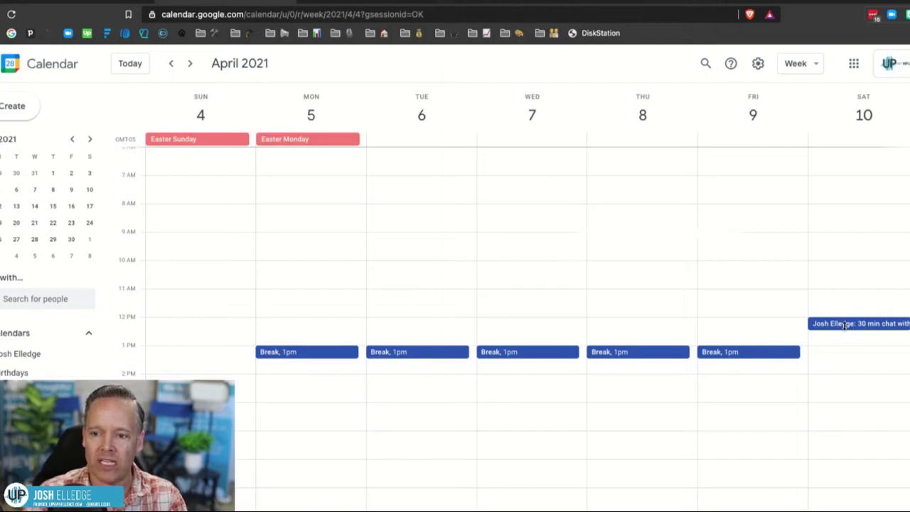
click(882, 324)
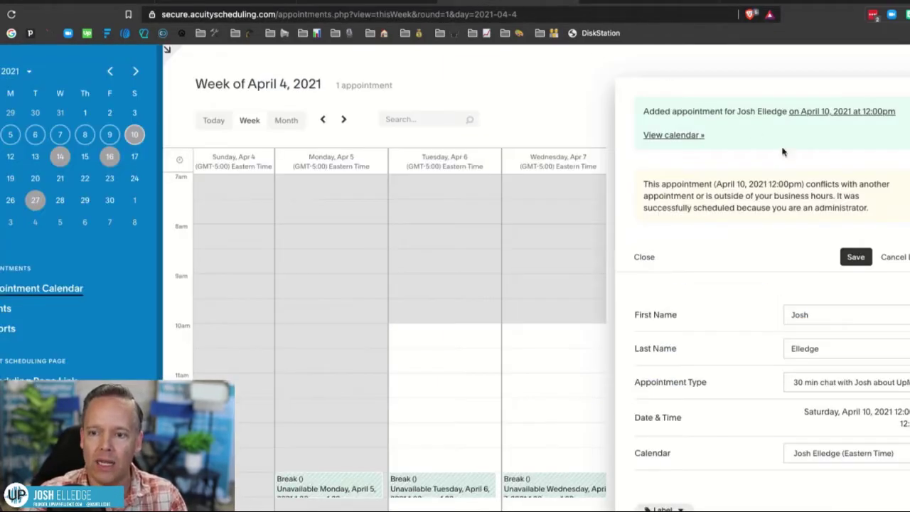
In the Zapier editor, collapse the trigger test results and close the trigger step to see all three steps.
click(613, 3)
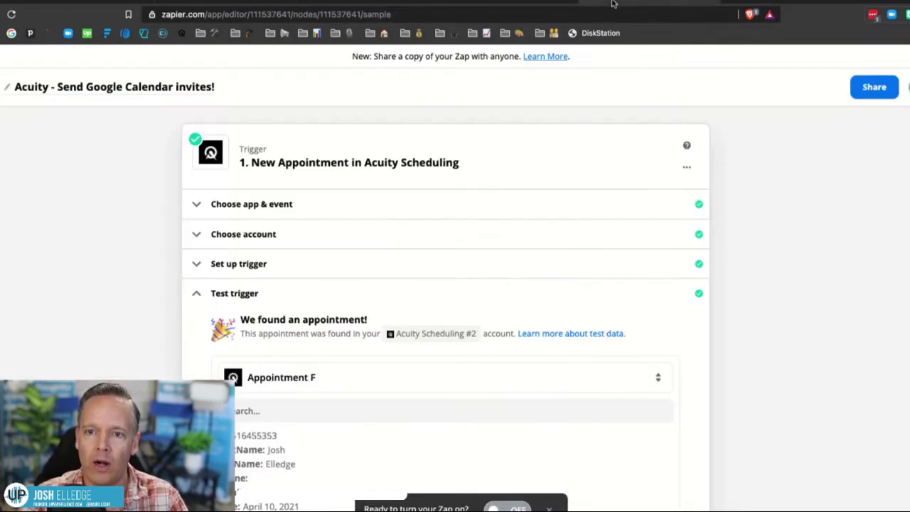
click(199, 293)
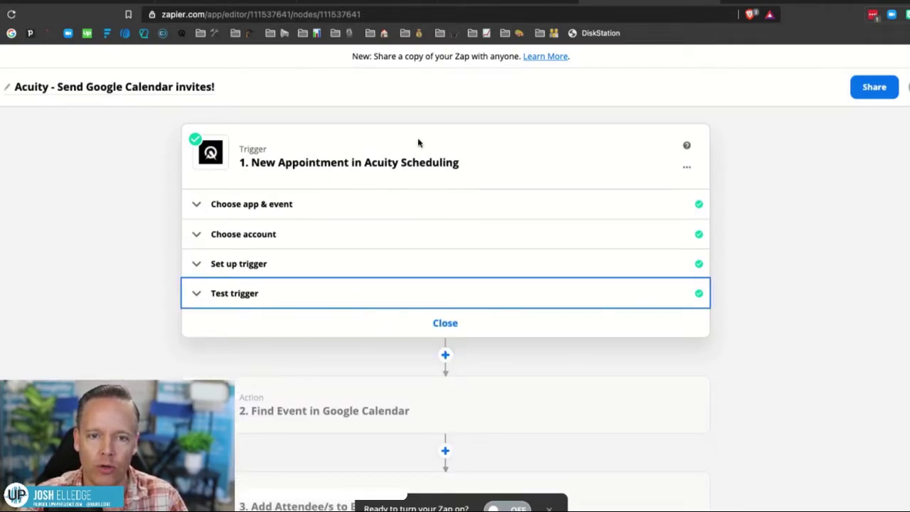
click(444, 324)
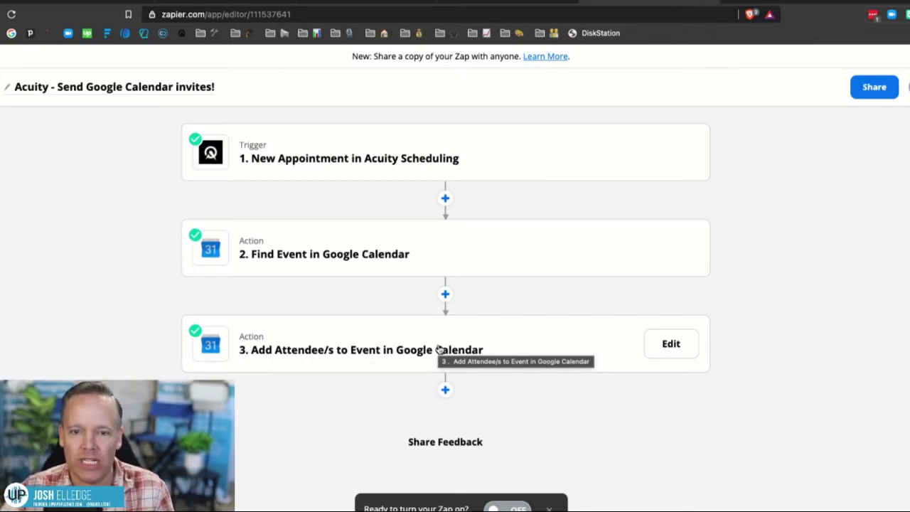
Review the Acuity trigger's app, account and setup sections, then show its test appointment data.
click(349, 162)
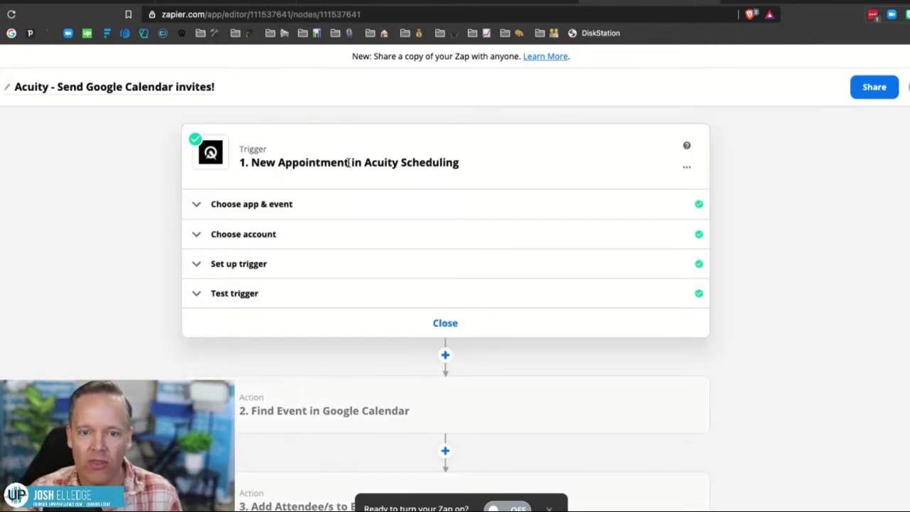
click(232, 202)
click(218, 205)
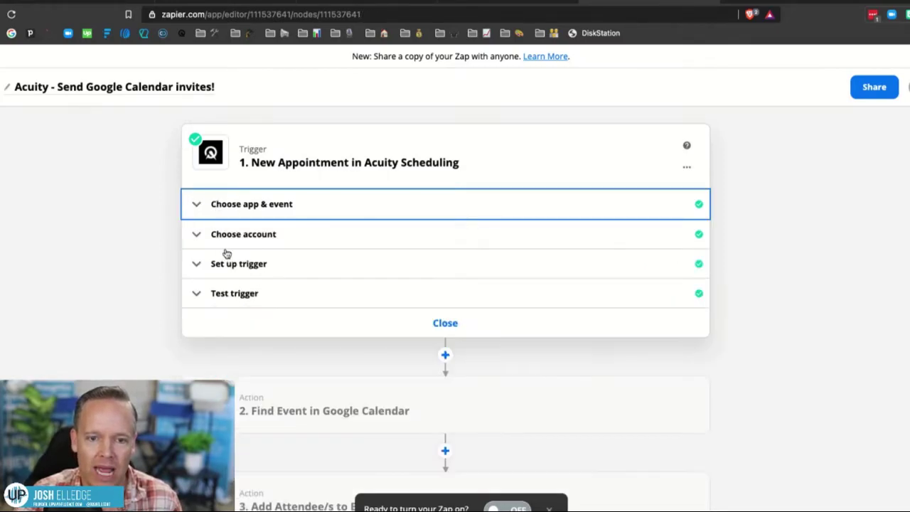
click(235, 237)
click(252, 268)
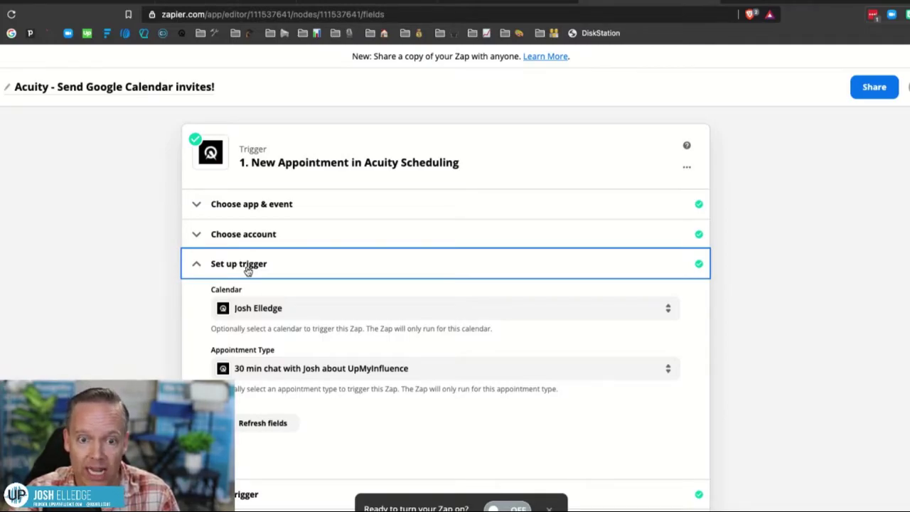
click(247, 270)
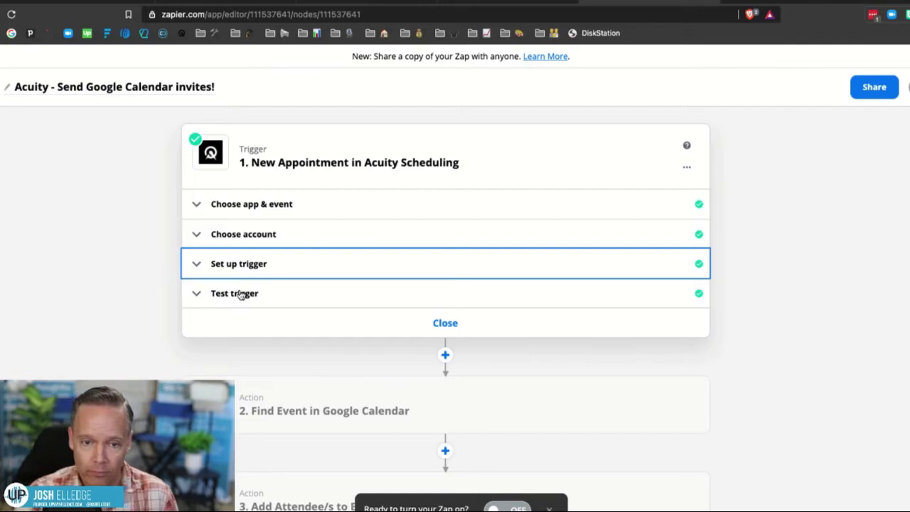
click(240, 294)
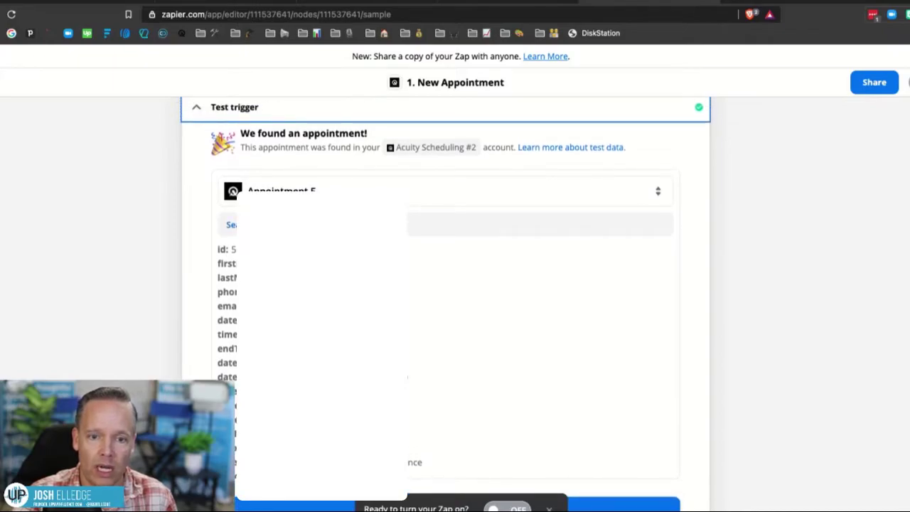
Load more sample appointments and select Appointment G, the April 10 12:00 UpMyInfluence chat.
scroll(540, 341, down, 15)
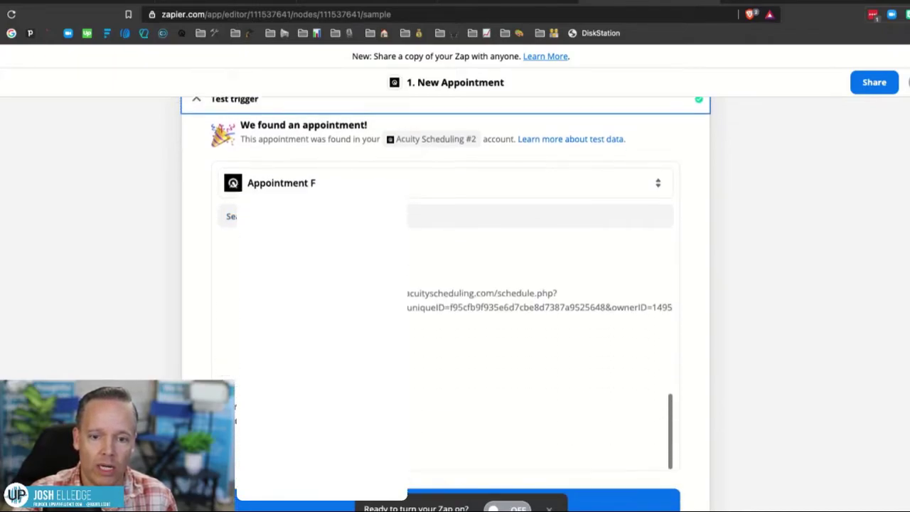
scroll(456, 284, up, 15)
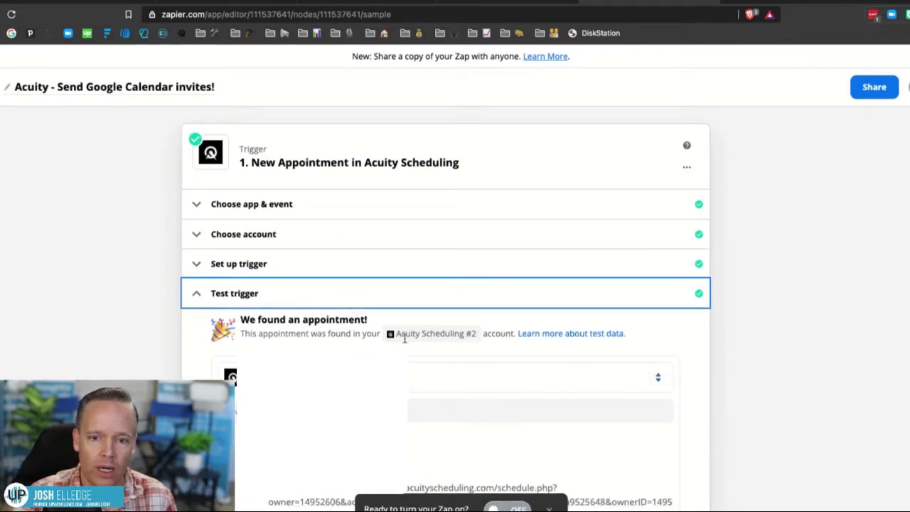
click(427, 377)
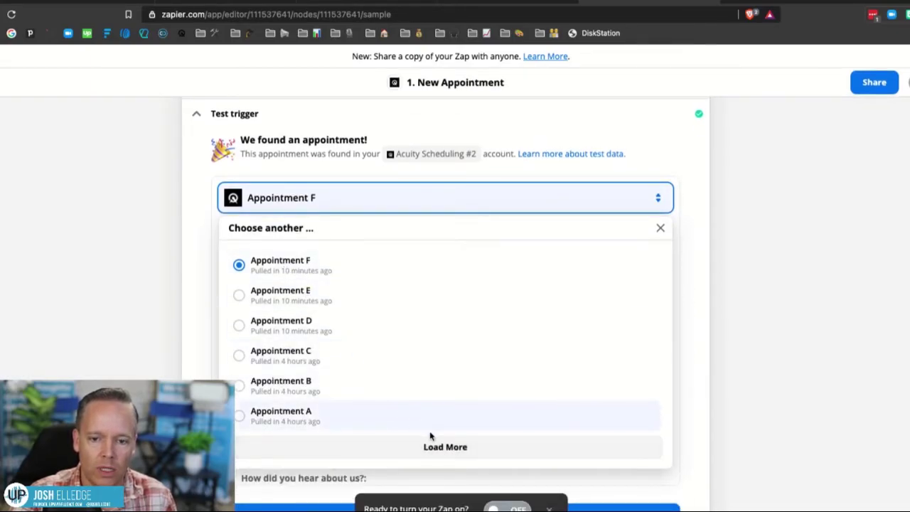
click(430, 449)
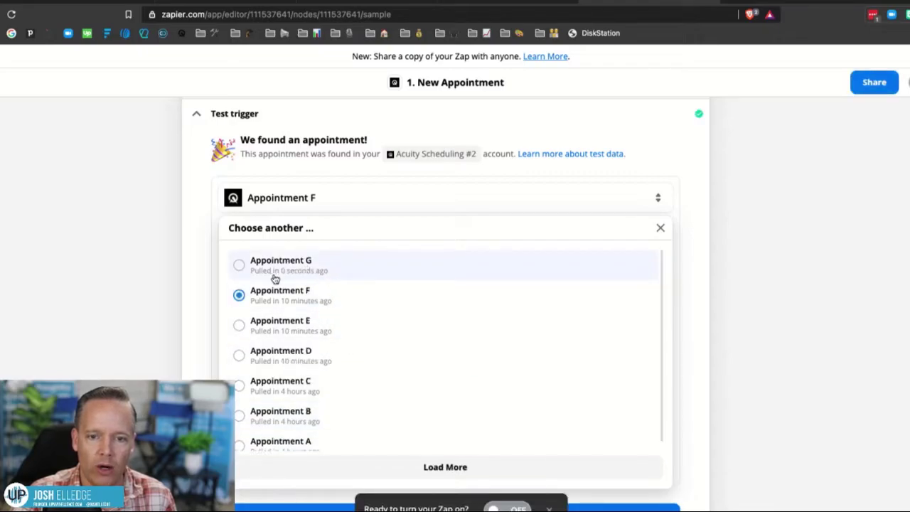
click(275, 277)
scroll(445, 285, down, 2)
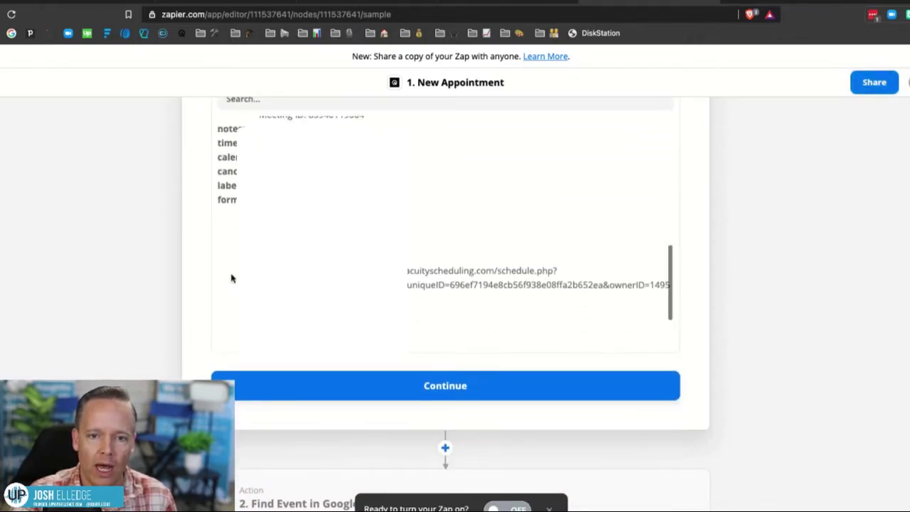
scroll(205, 272, up, 2)
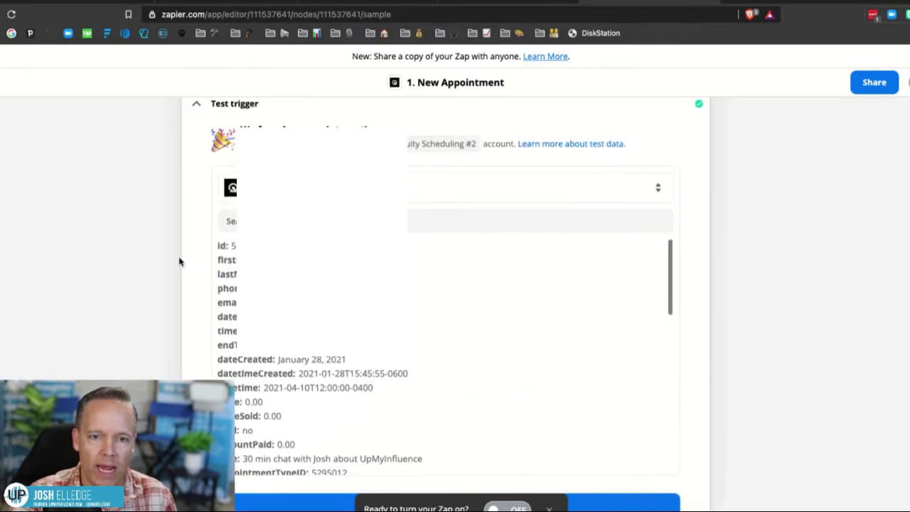
scroll(180, 261, down, 2)
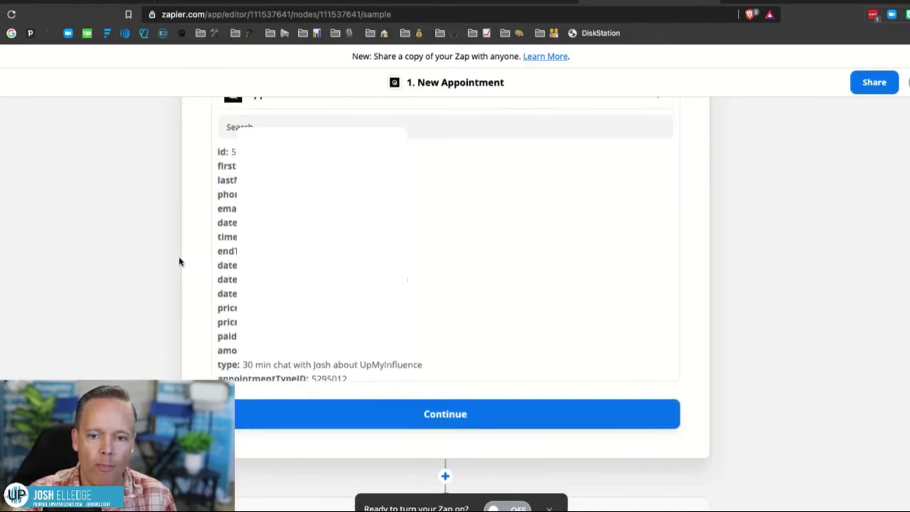
Finish the trigger step and open the Find Event in Google Calendar step.
click(427, 409)
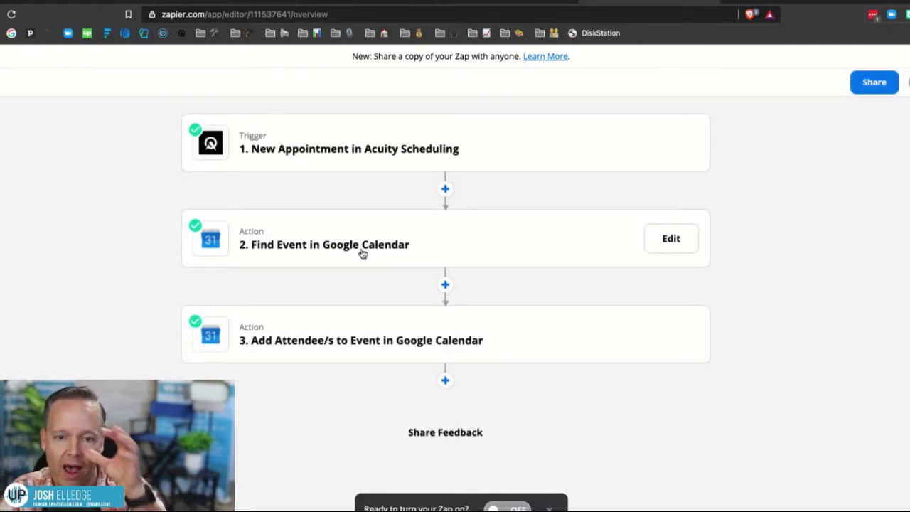
click(363, 254)
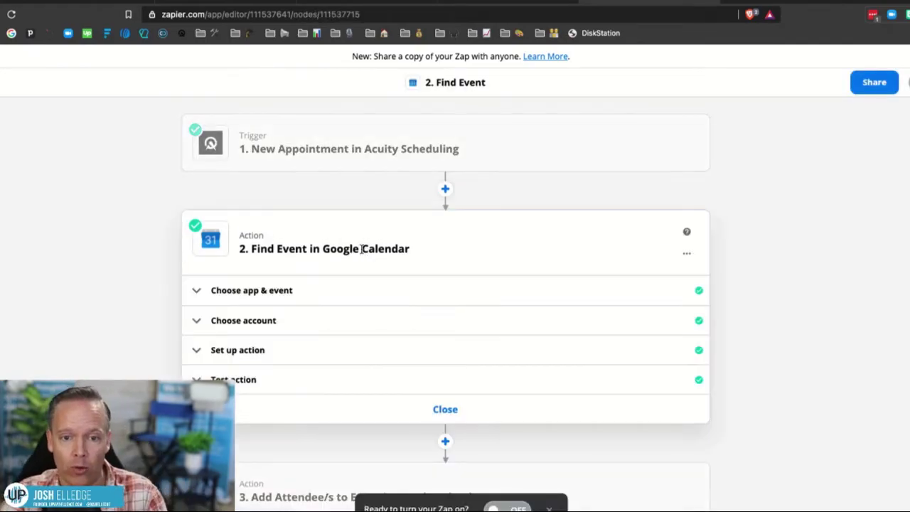
click(245, 295)
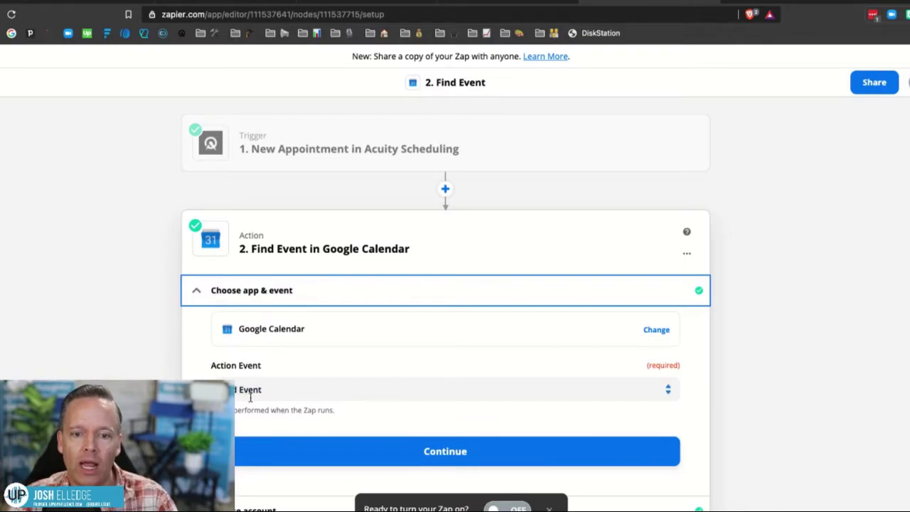
Check the connected Google Calendar account and show the Find Event search fields.
scroll(242, 377, down, 3)
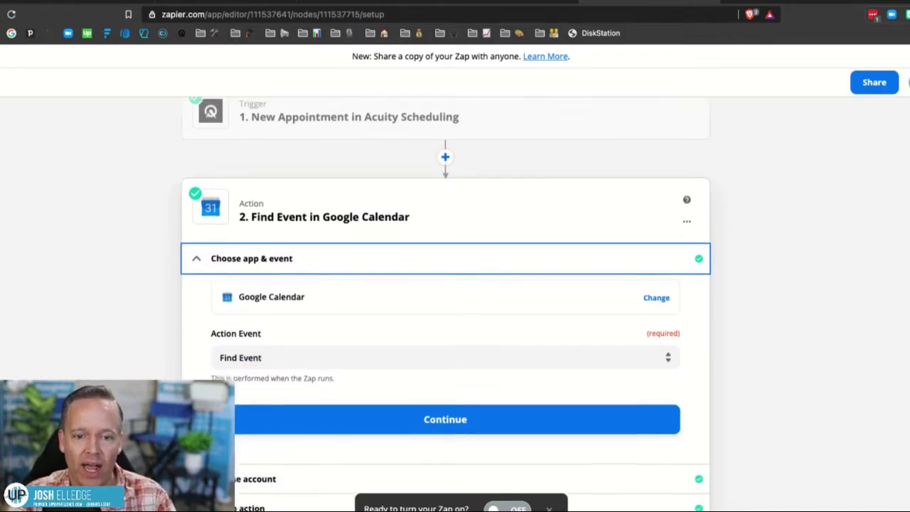
click(241, 376)
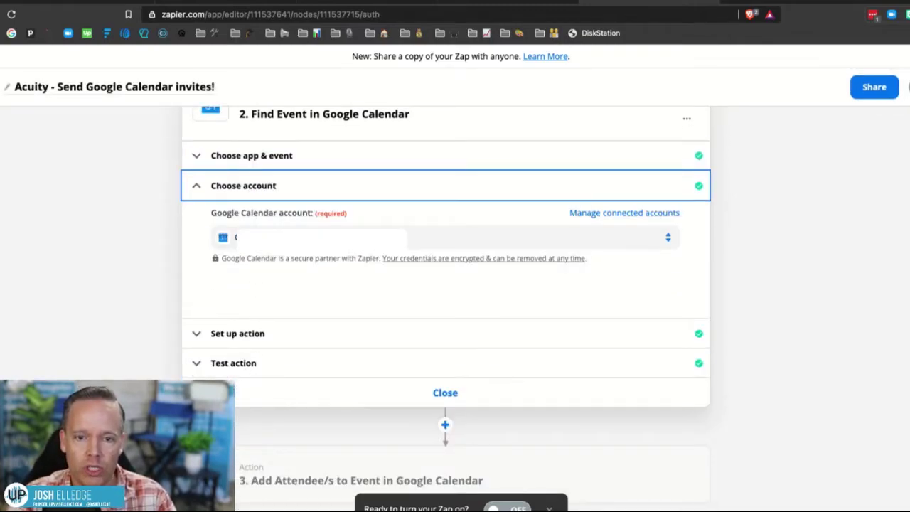
click(228, 192)
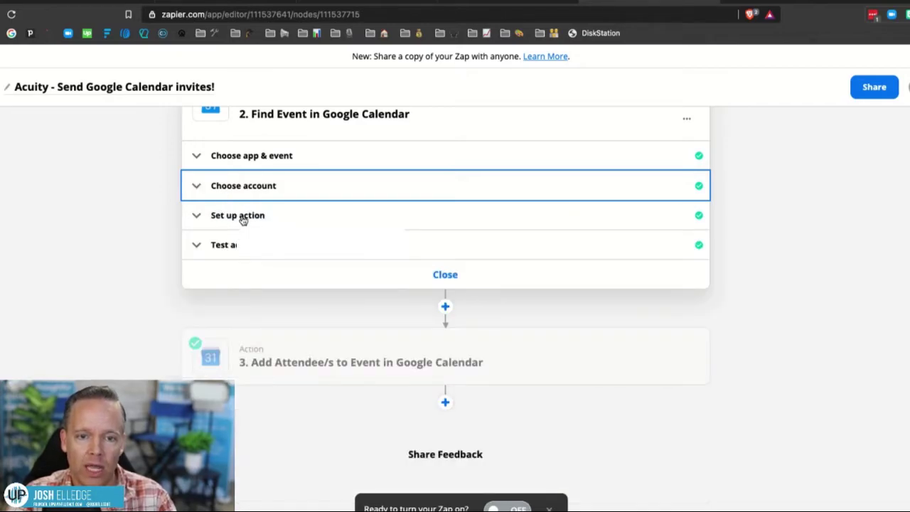
click(242, 215)
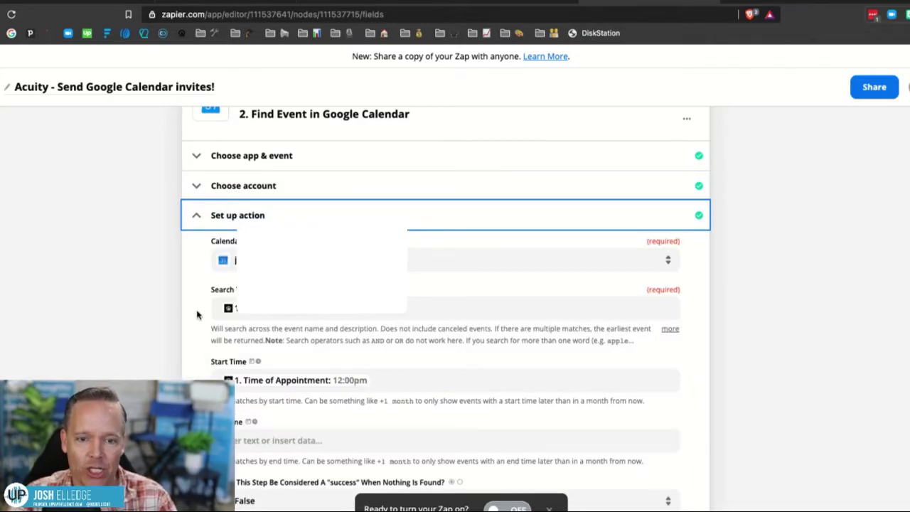
Refresh the Find Event fields, keeping Start Time mapped to the appointment time.
click(239, 186)
click(227, 187)
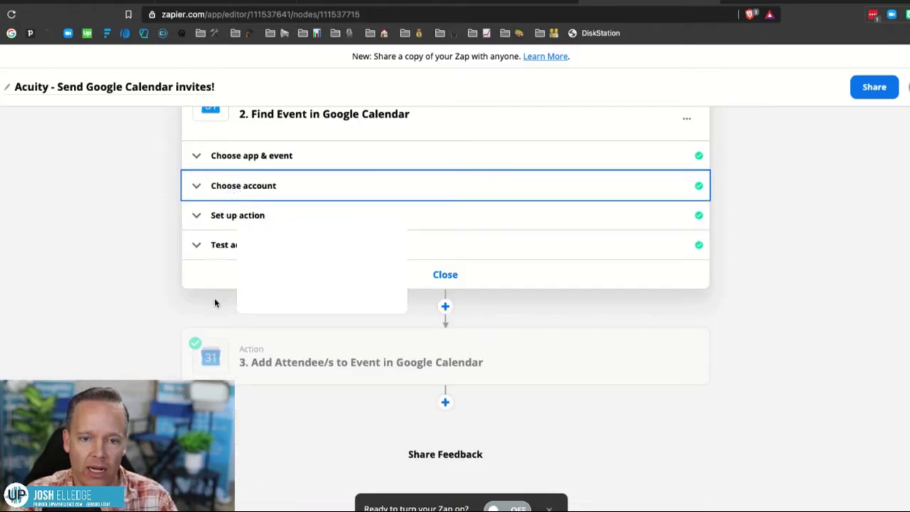
click(207, 215)
scroll(213, 313, down, 6)
scroll(221, 271, up, 1)
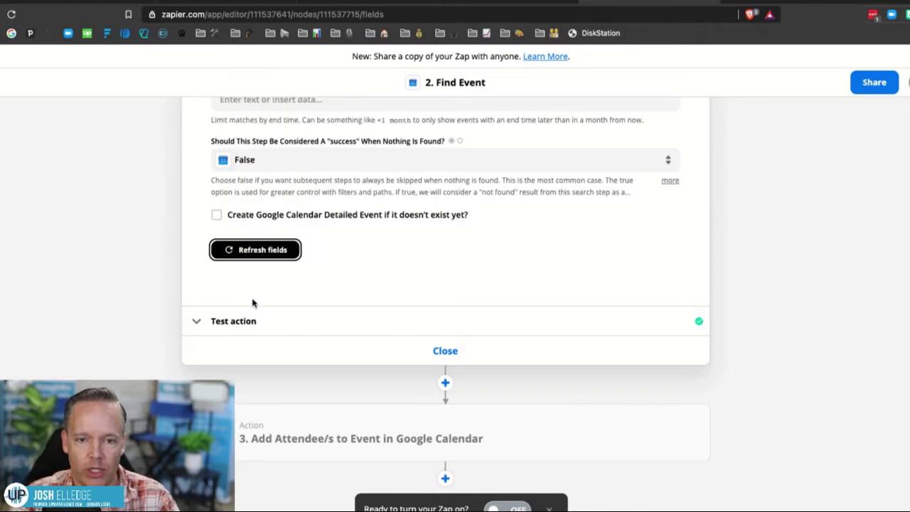
click(242, 253)
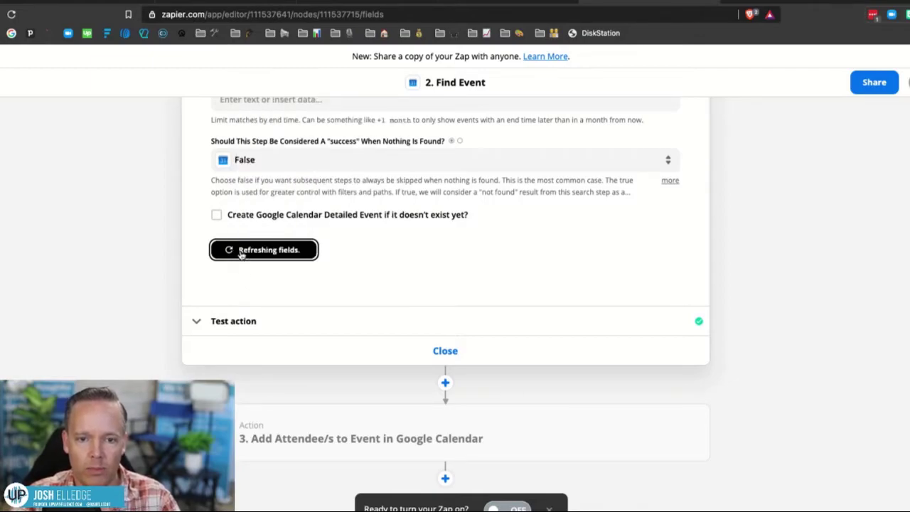
scroll(242, 255, up, 4)
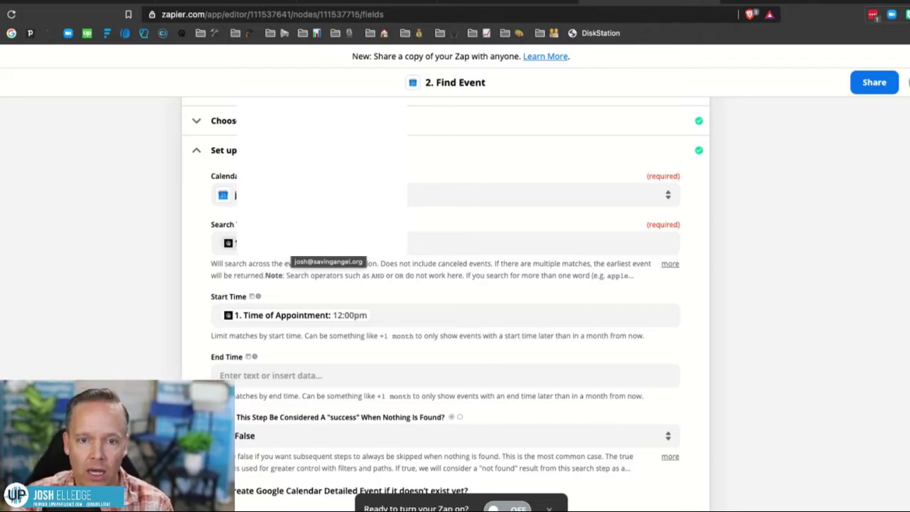
Look over the Find Event search fields, then collapse the setup section.
scroll(445, 305, up, 5)
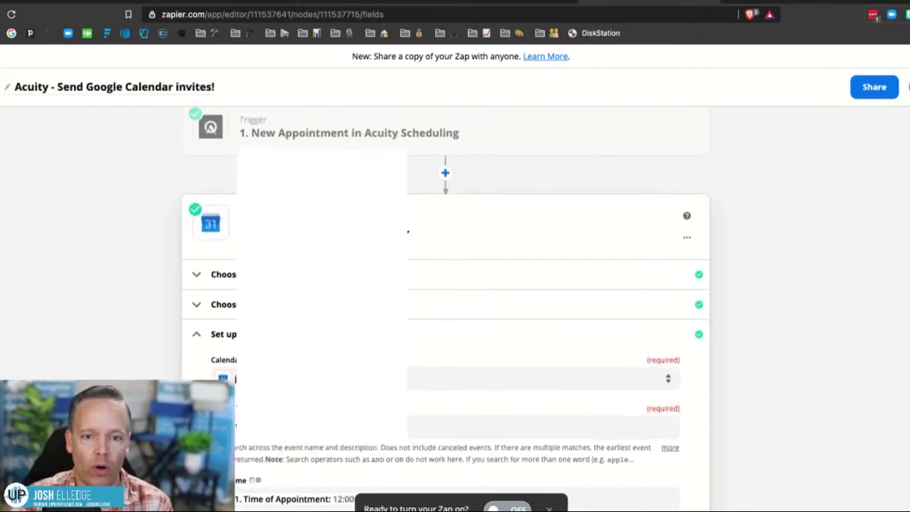
scroll(445, 306, down, 3)
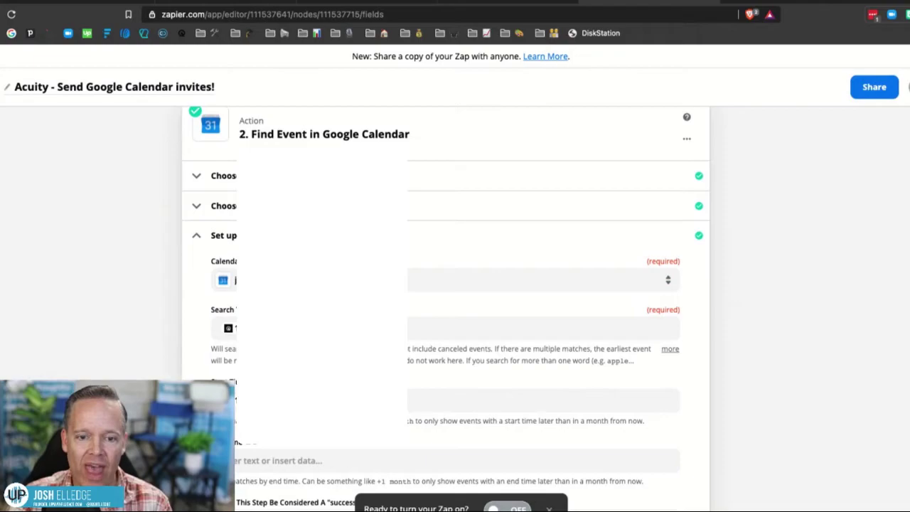
scroll(310, 285, down, 4)
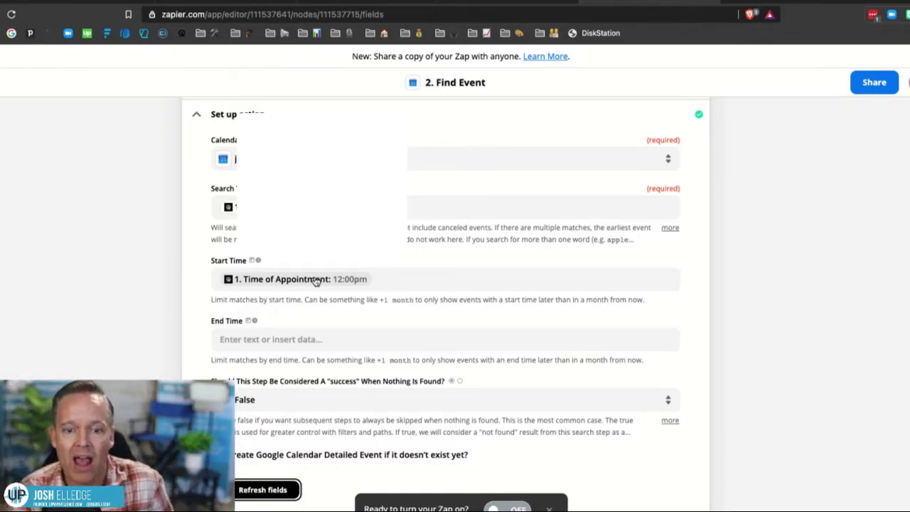
scroll(316, 281, down, 1)
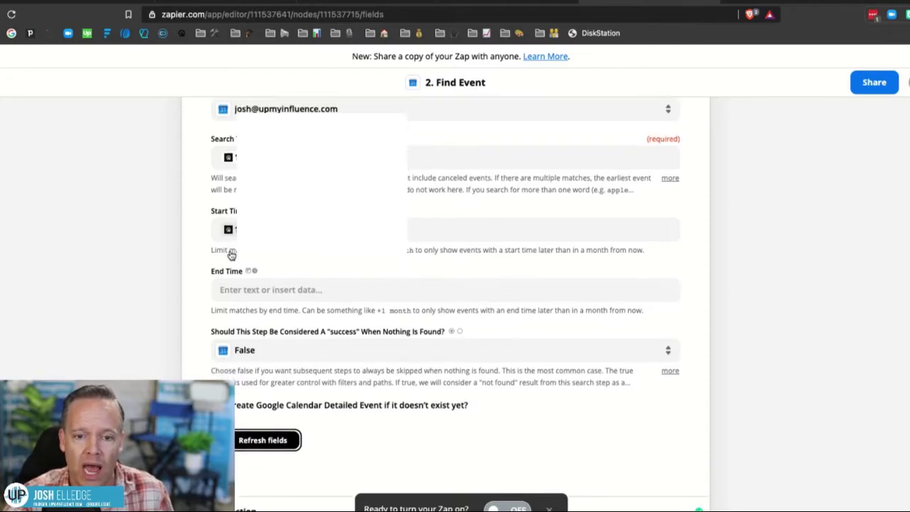
scroll(199, 213, up, 2)
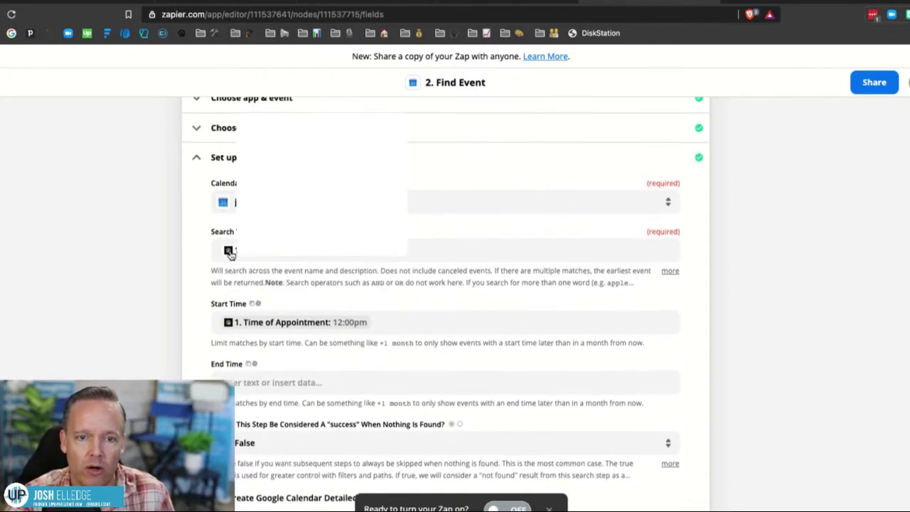
click(196, 161)
Review the Find Event test result's found calendar event, then reopen its setup fields.
click(197, 242)
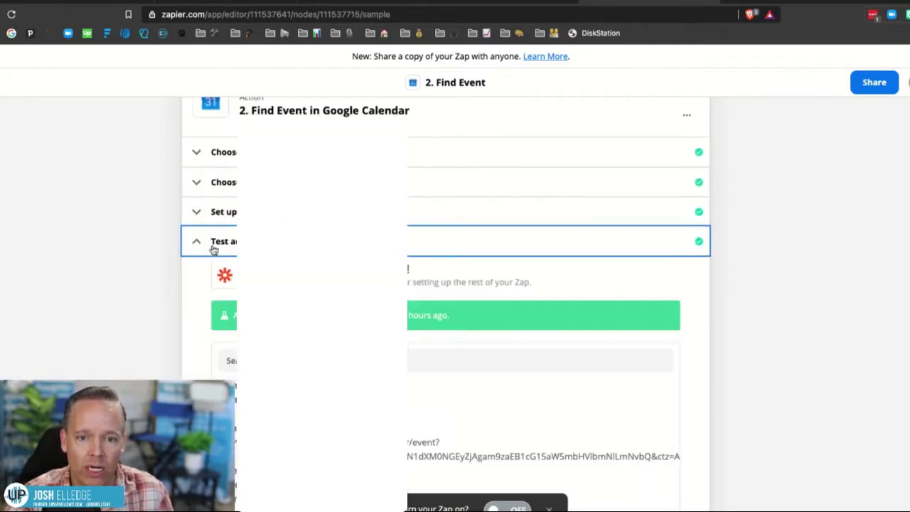
scroll(210, 249, down, 5)
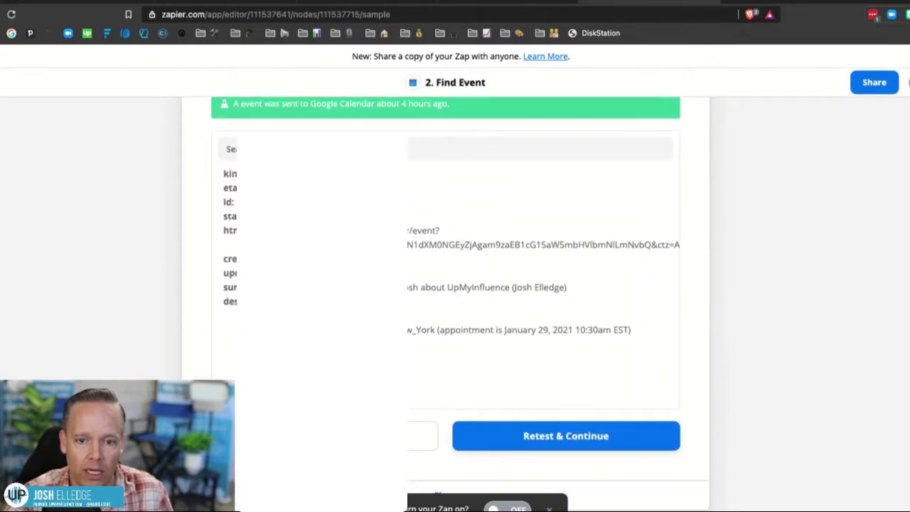
scroll(189, 320, up, 5)
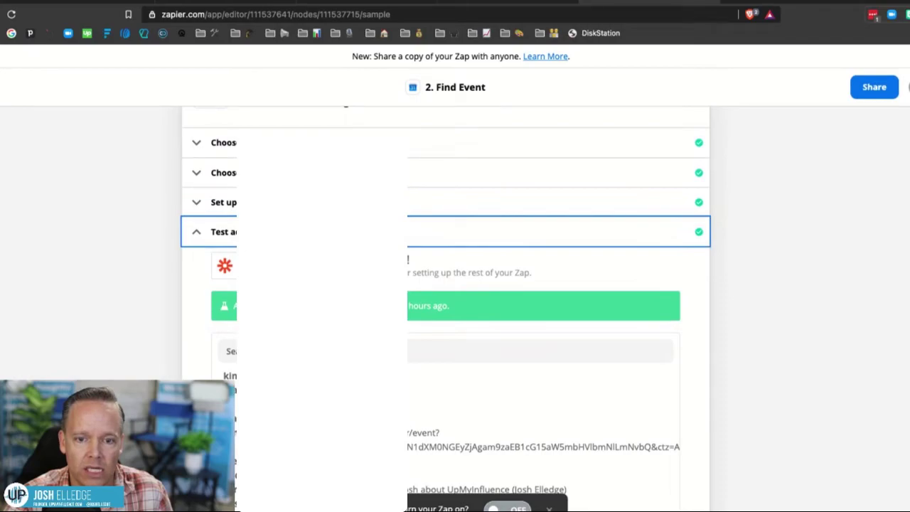
scroll(180, 351, up, 2)
scroll(180, 351, down, 3)
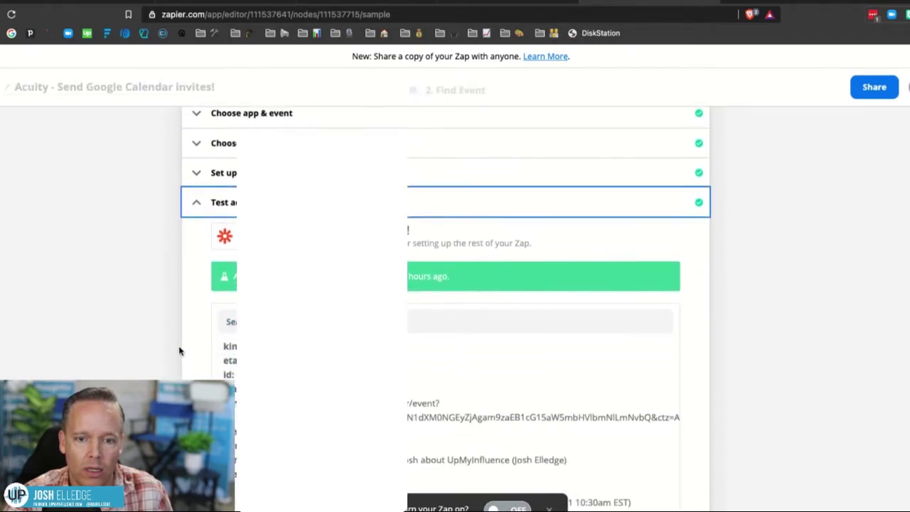
scroll(180, 351, down, 2)
scroll(226, 364, down, 8)
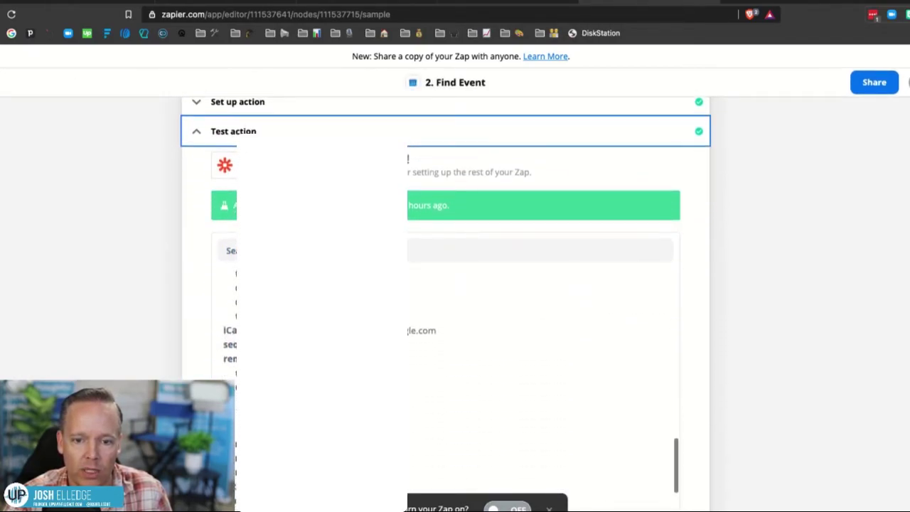
scroll(446, 298, down, 3)
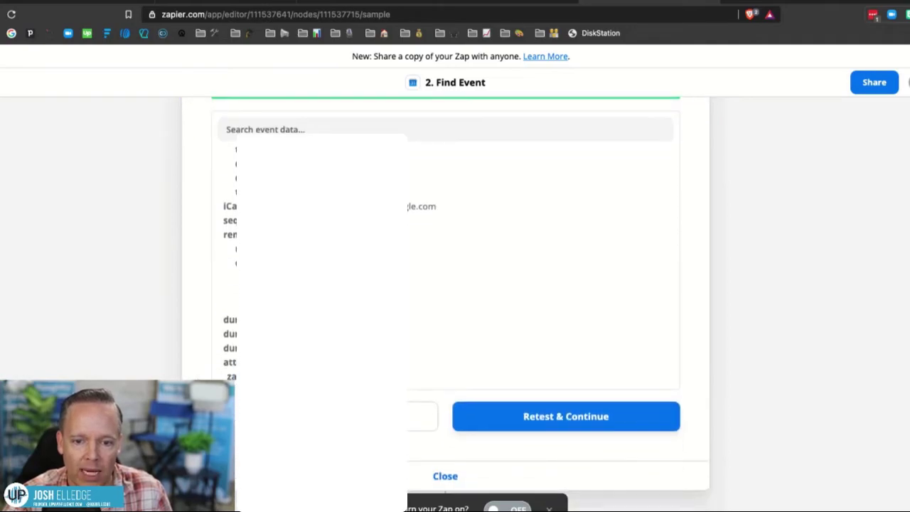
key(Escape)
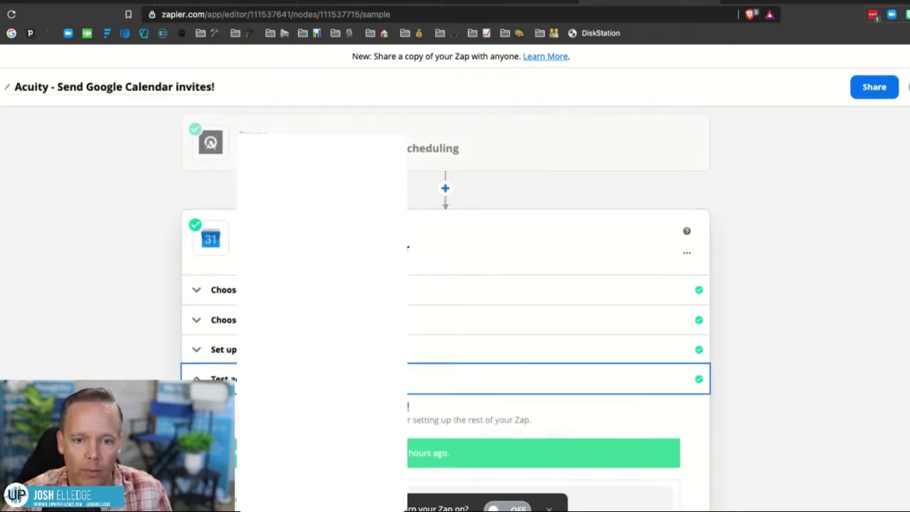
click(223, 355)
scroll(213, 355, down, 10)
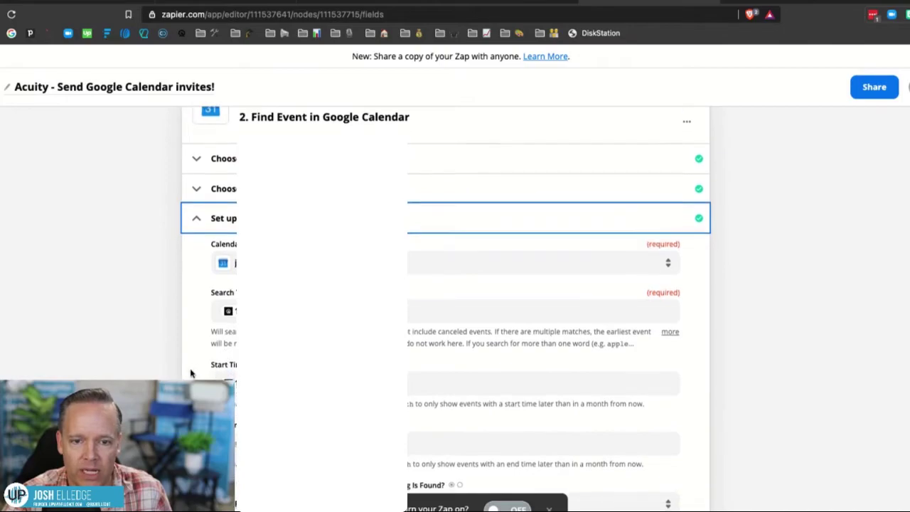
Retest Find Event and review the returned event for the April 10, 2021 12:00pm EDT chat.
click(227, 266)
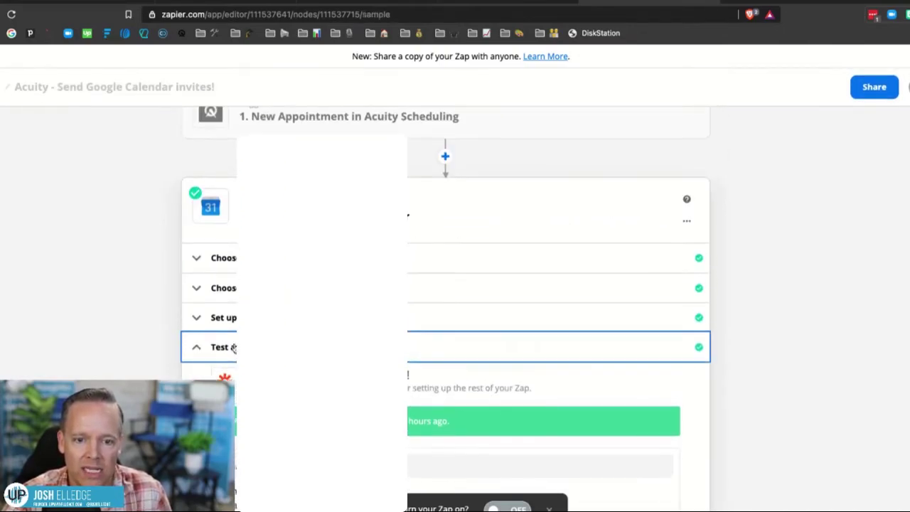
scroll(199, 317, down, 5)
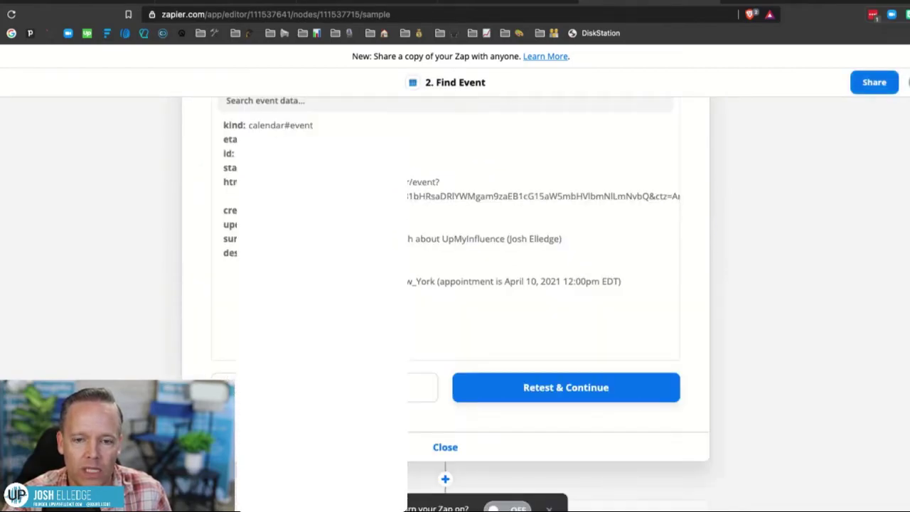
scroll(453, 234, down, 4)
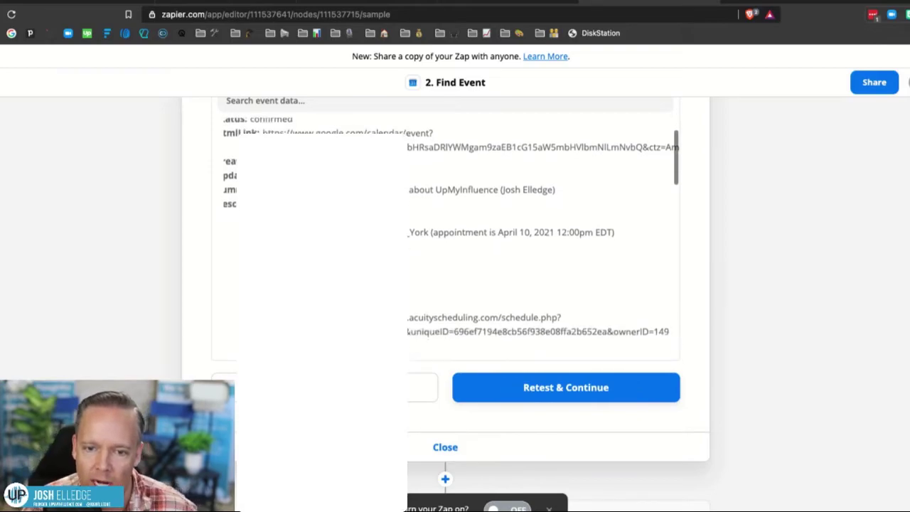
scroll(453, 213, up, 4)
scroll(453, 213, down, 3)
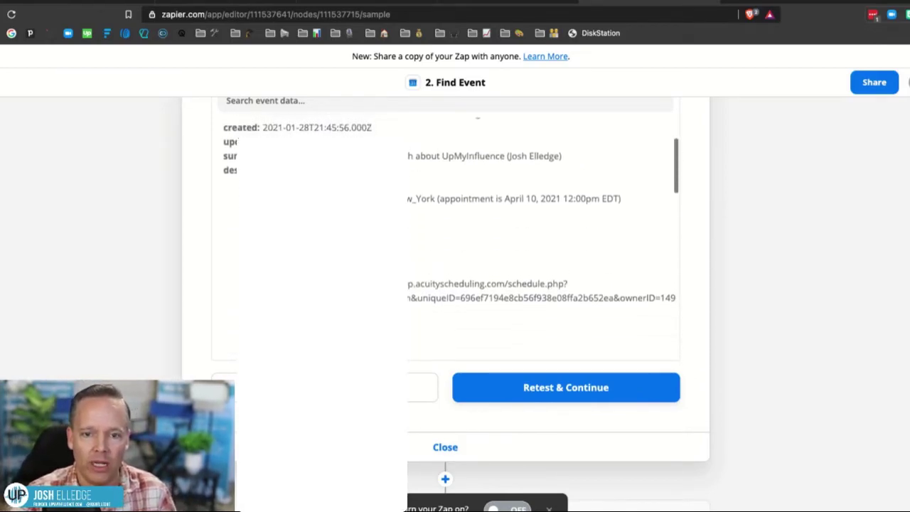
scroll(452, 214, up, 3)
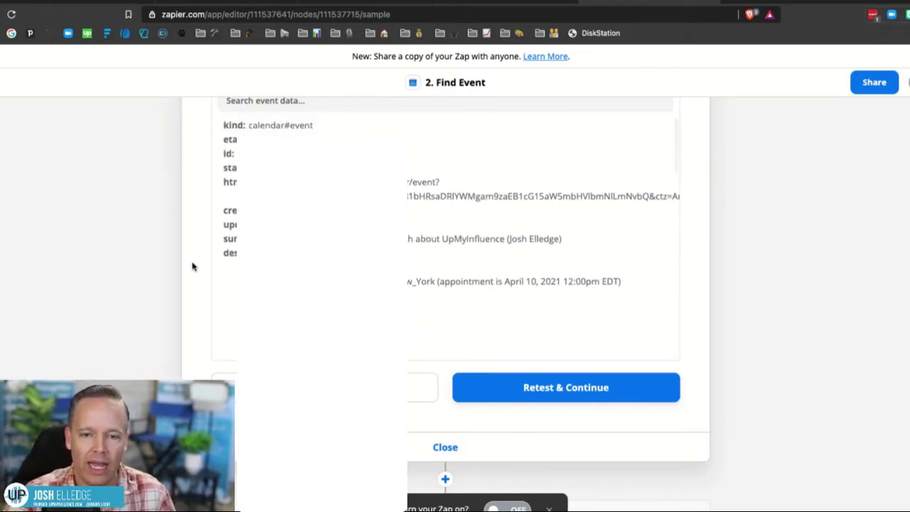
scroll(193, 264, up, 2)
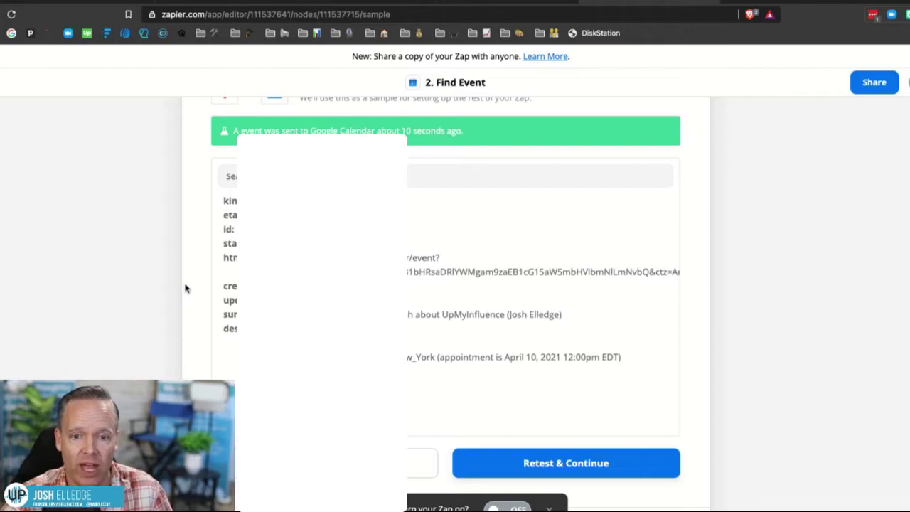
scroll(185, 289, down, 2)
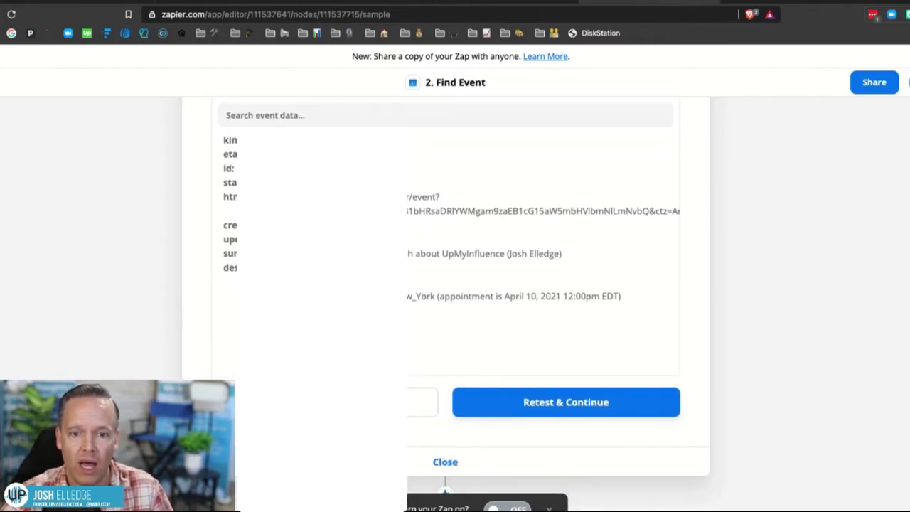
scroll(452, 252, down, 8)
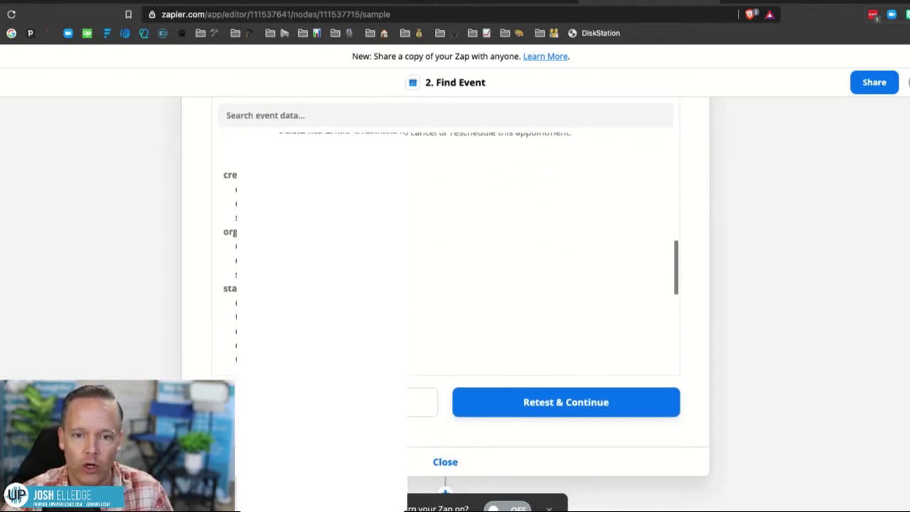
scroll(452, 253, down, 6)
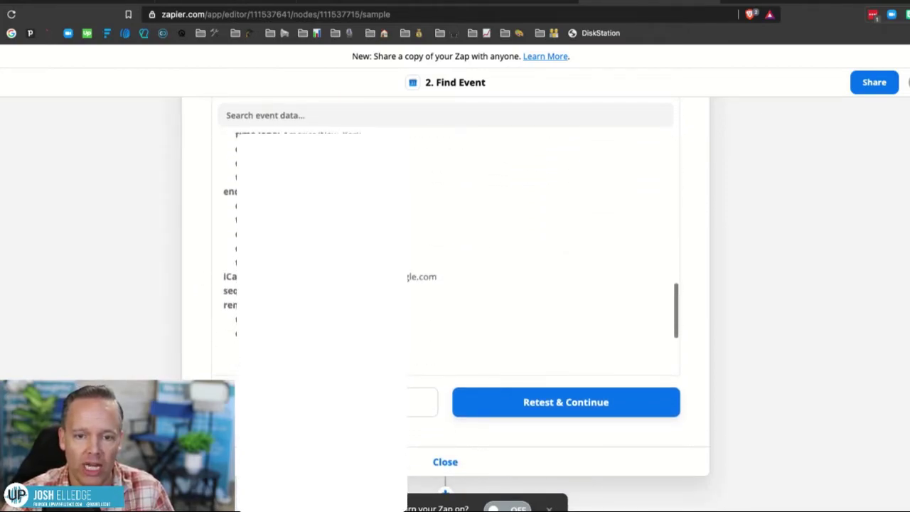
Close the Find Event test results and open step 3, Add Attendee/s to Event.
click(443, 462)
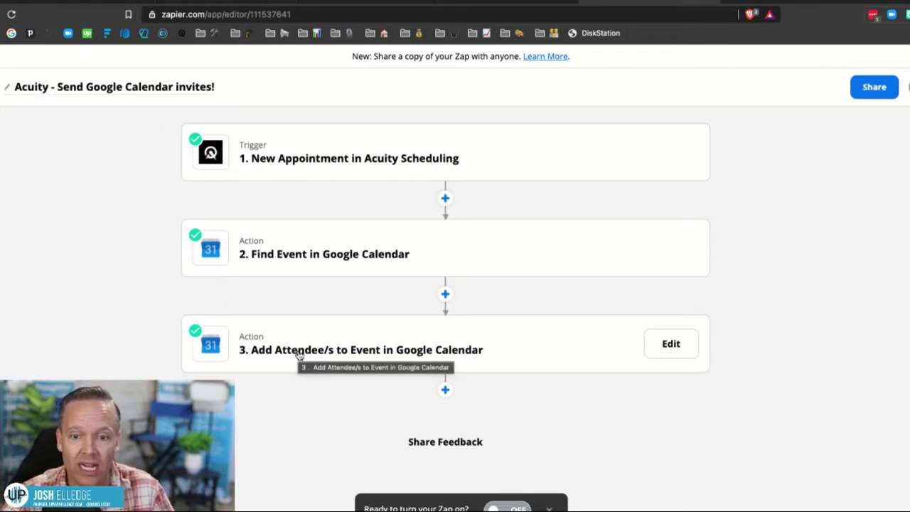
click(299, 353)
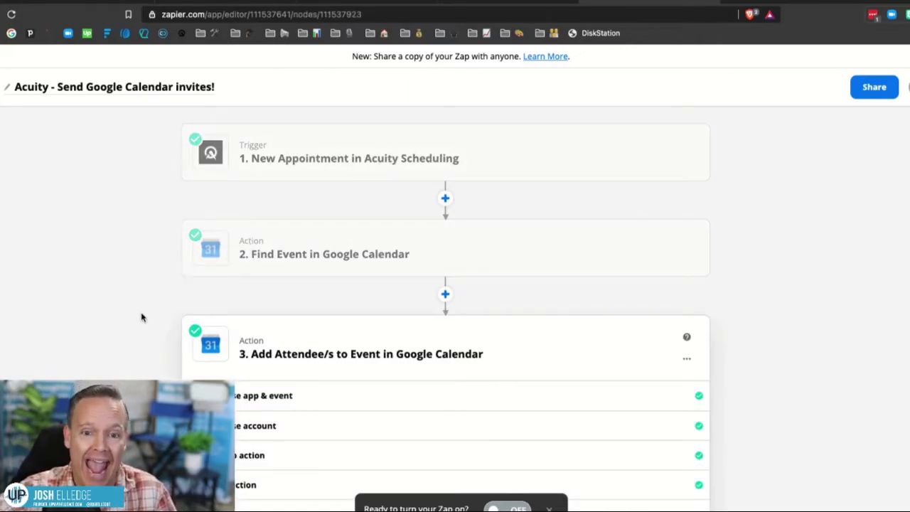
scroll(132, 313, down, 3)
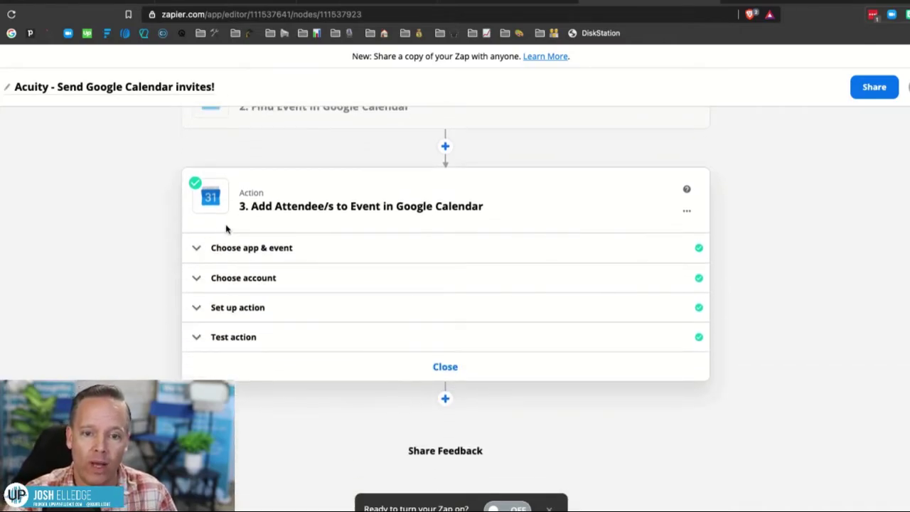
Confirm the Google Calendar app, event and account, then expand the attendee step's setup fields.
click(245, 249)
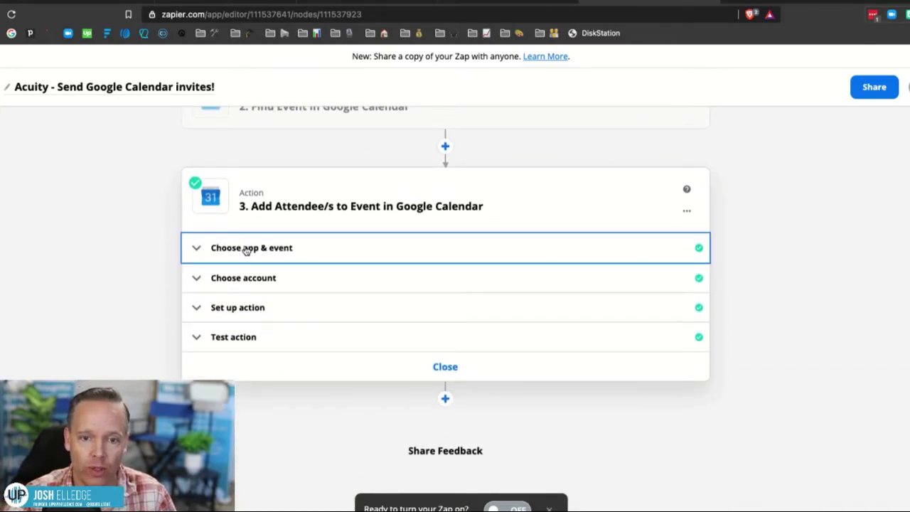
click(212, 249)
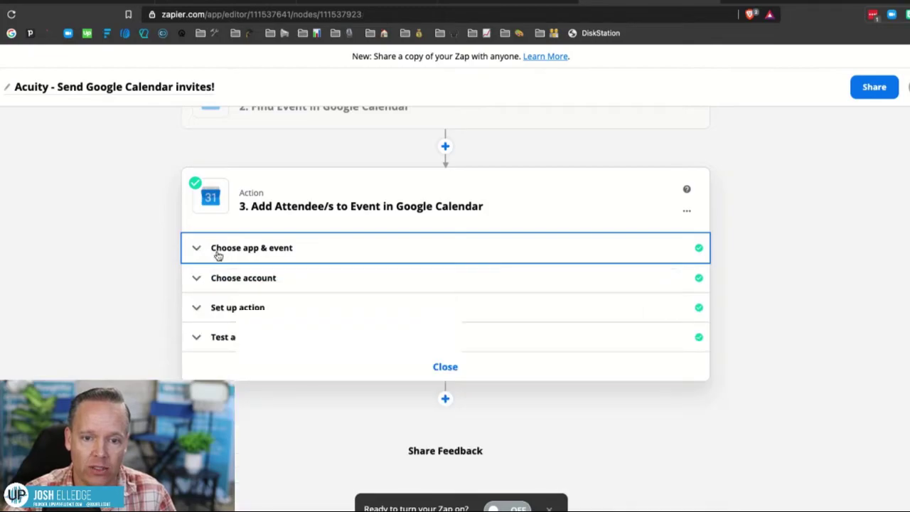
click(218, 283)
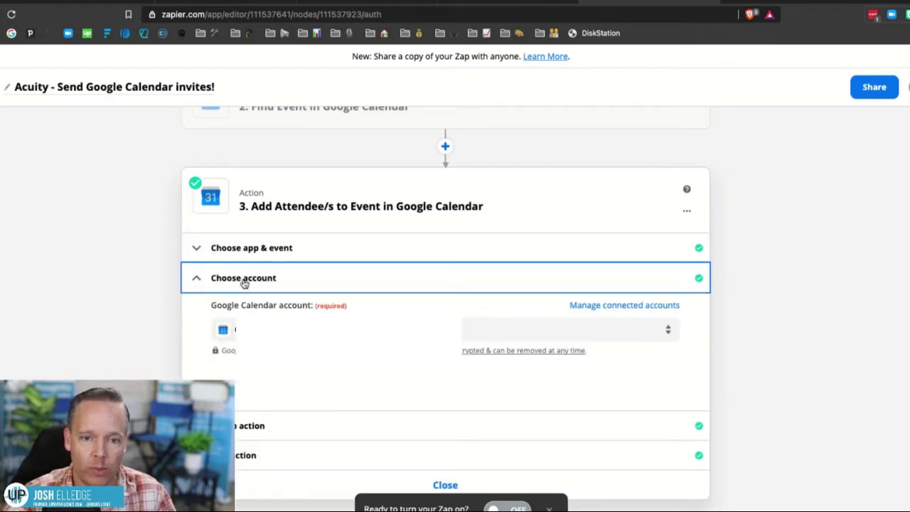
click(242, 285)
click(230, 312)
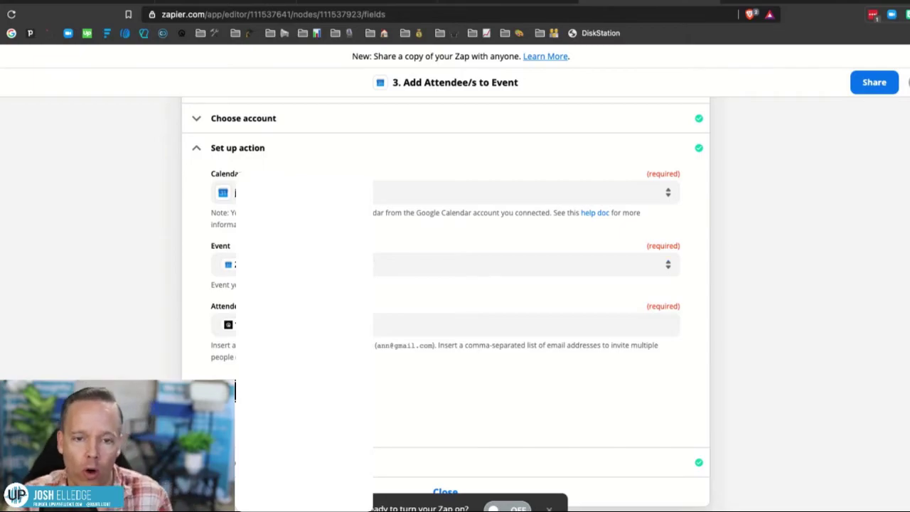
scroll(227, 196, up, 3)
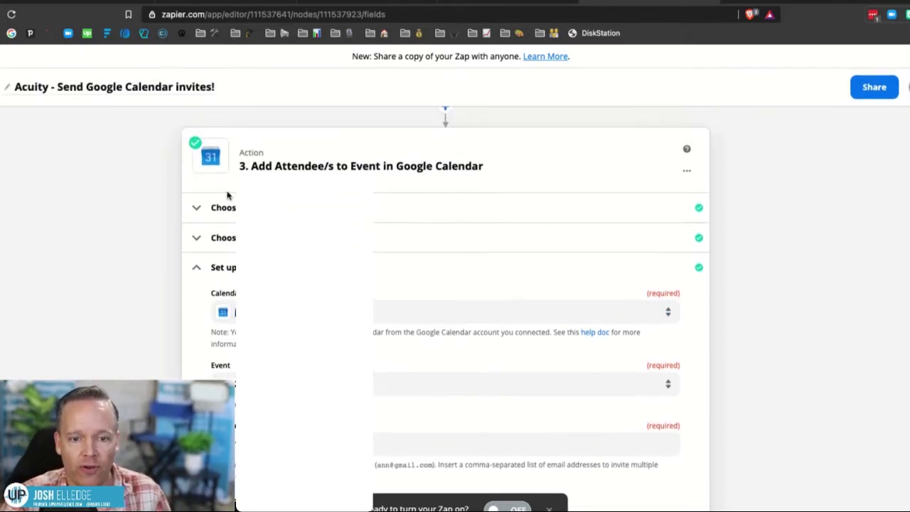
scroll(445, 285, up, 3)
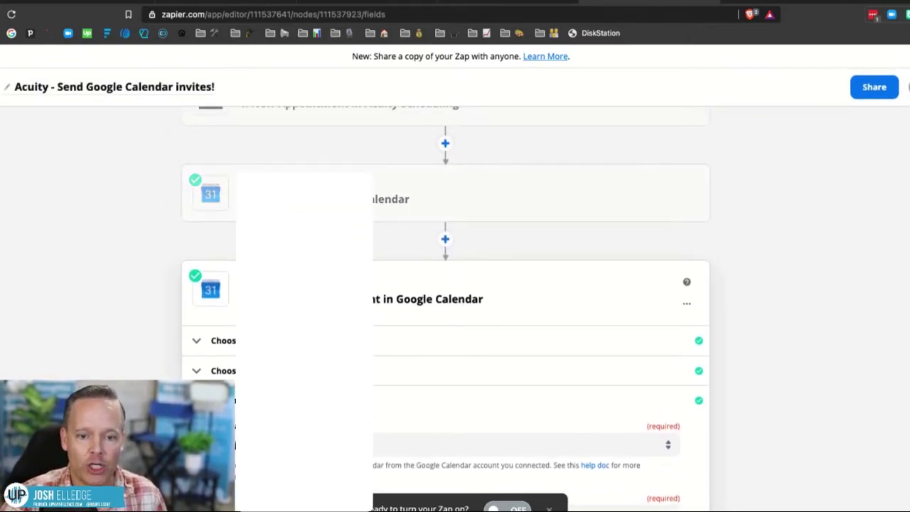
Map the Event field to the event ID found in the Google Calendar step 2.
click(668, 448)
scroll(689, 378, down, 3)
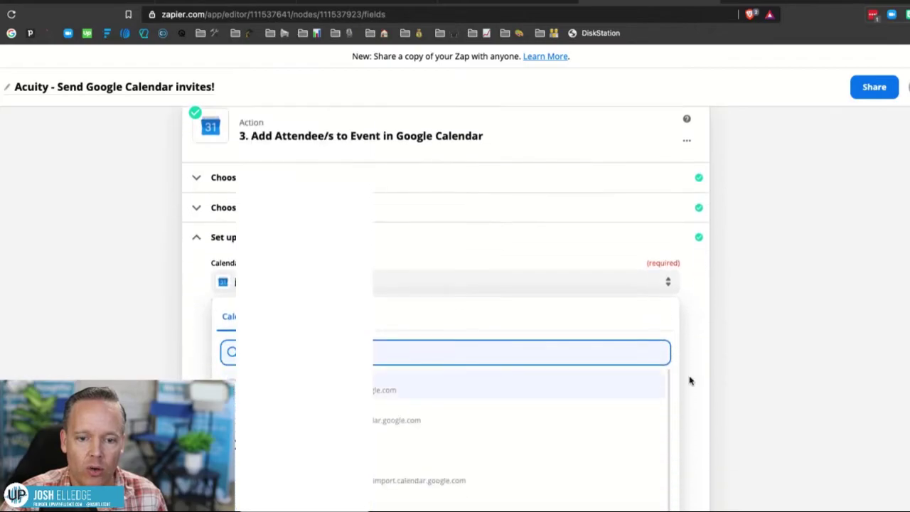
click(190, 308)
click(654, 349)
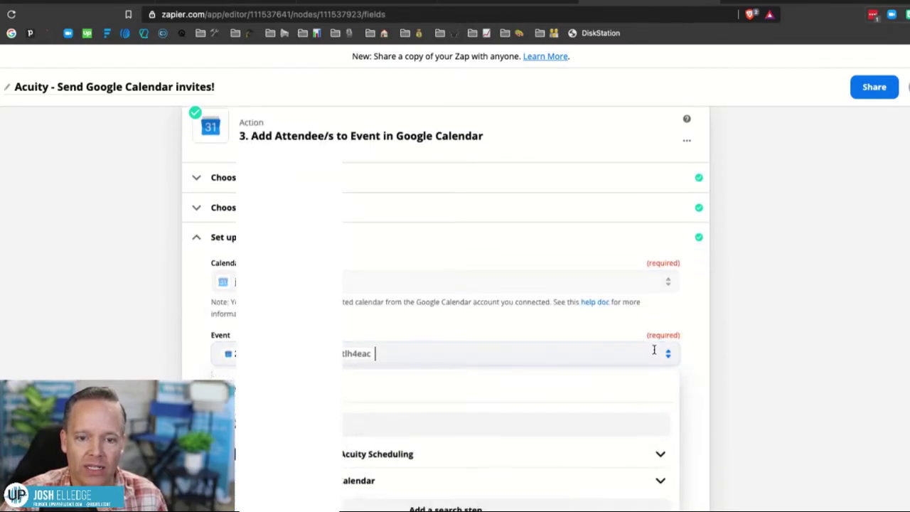
scroll(736, 392, down, 3)
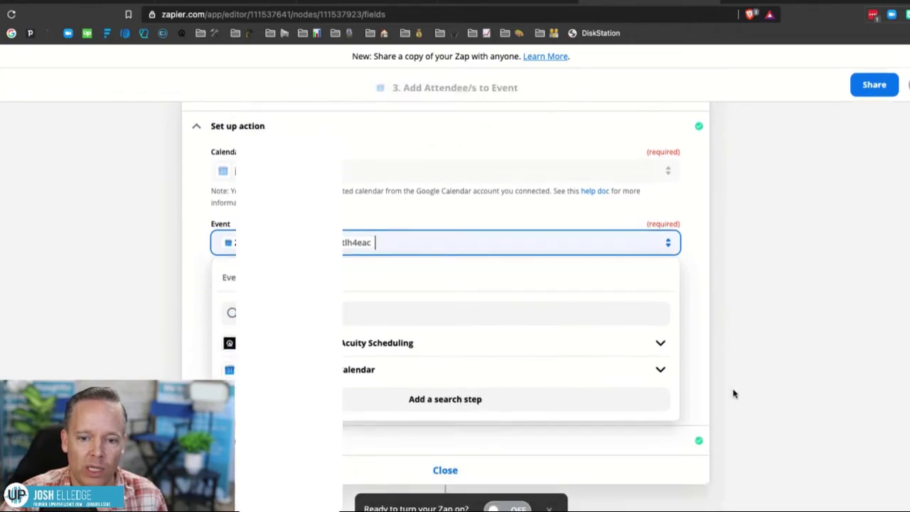
click(558, 321)
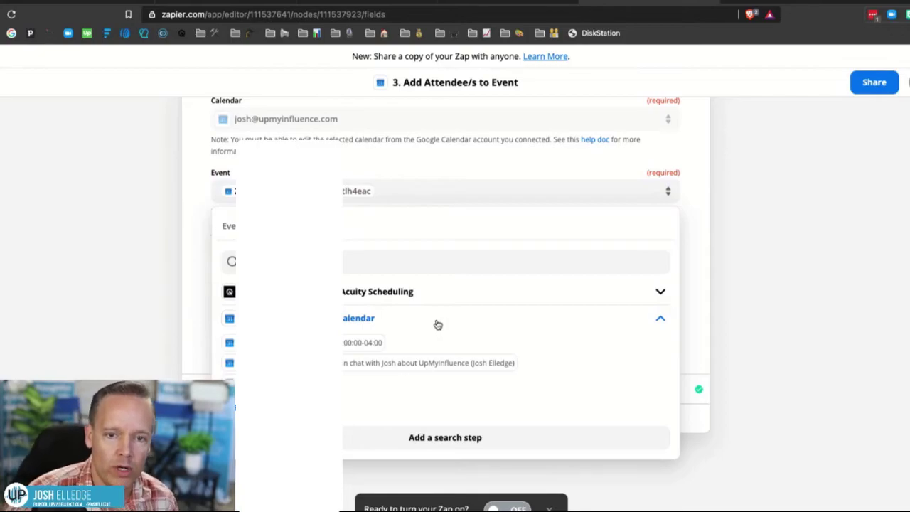
scroll(370, 343, down, 1)
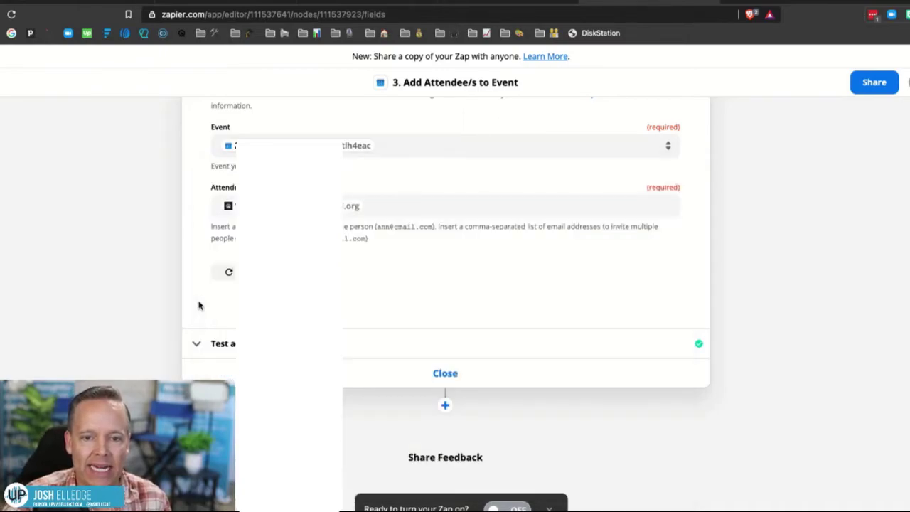
click(199, 305)
scroll(200, 267, up, 1)
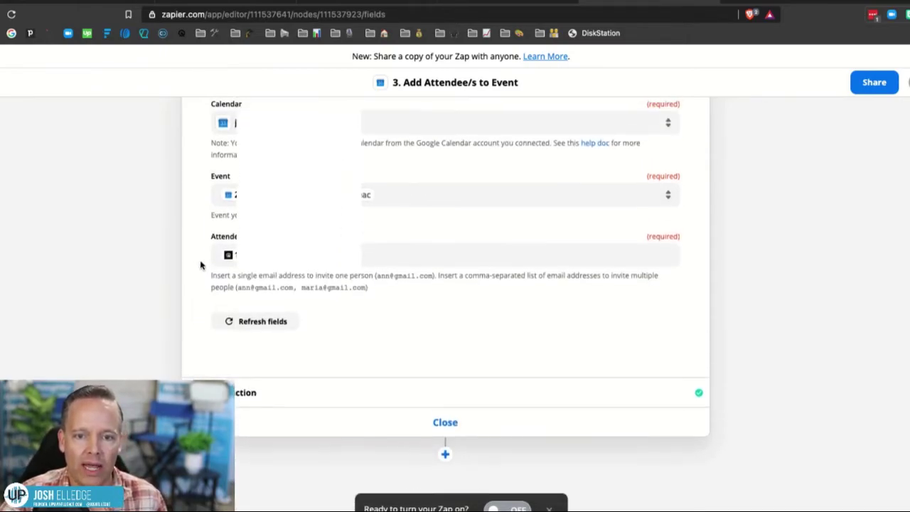
Check the Attendees field keeps the Acuity client's email, then open the Test action section.
click(392, 257)
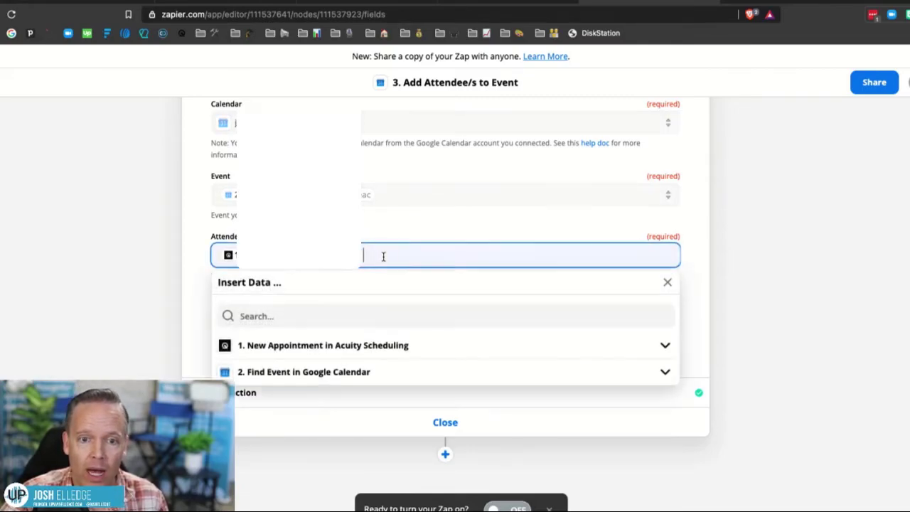
click(198, 209)
scroll(199, 214, up, 5)
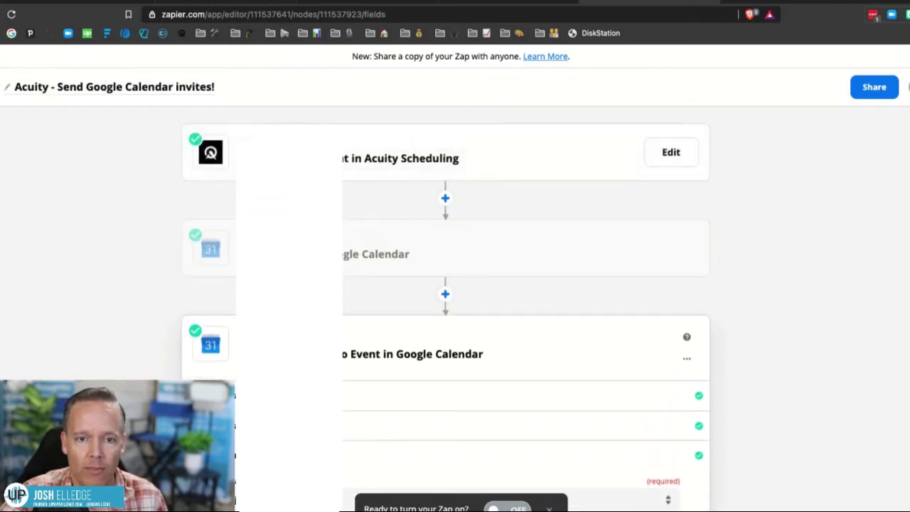
scroll(214, 249, down, 5)
scroll(445, 285, down, 2)
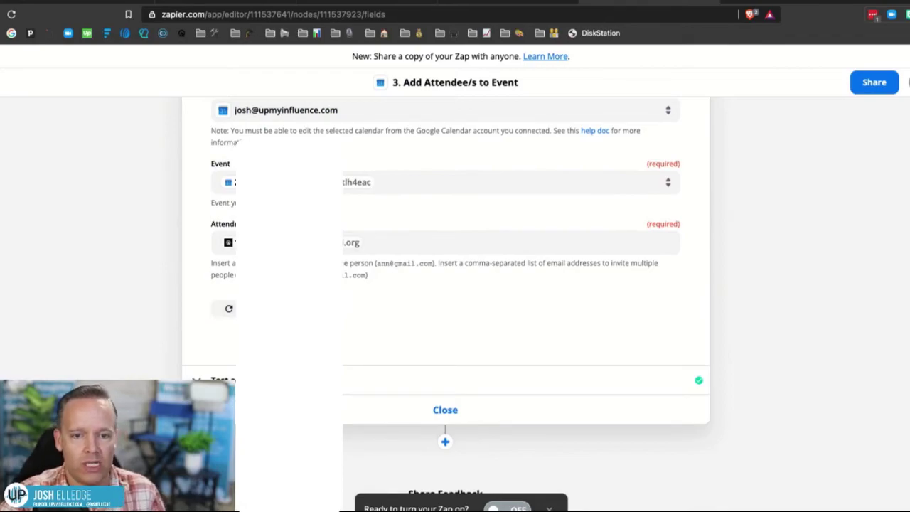
scroll(201, 288, down, 1)
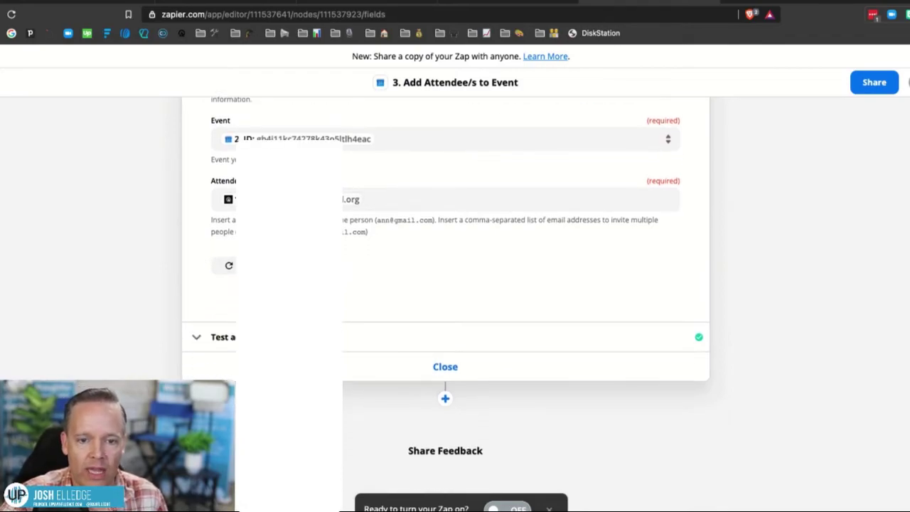
click(213, 342)
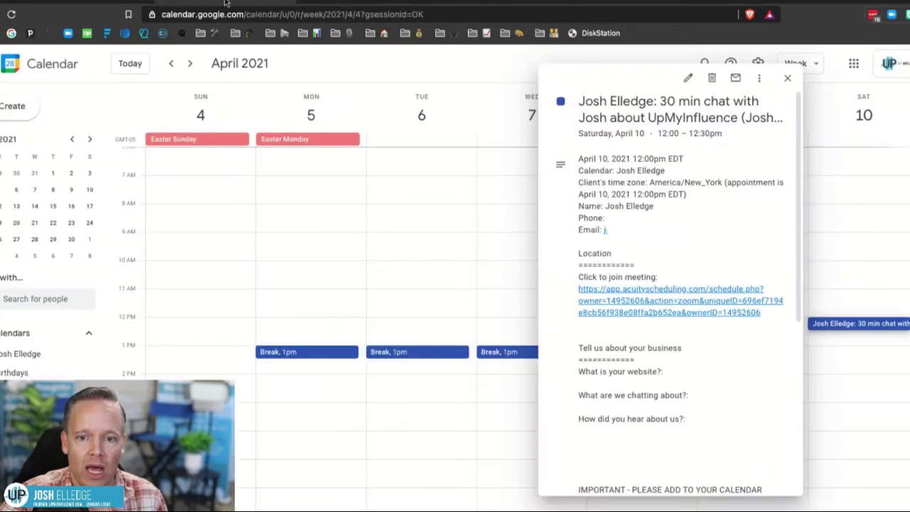
Inspect the Saturday April 10 chat event's edit page, which shows no guests yet.
click(792, 78)
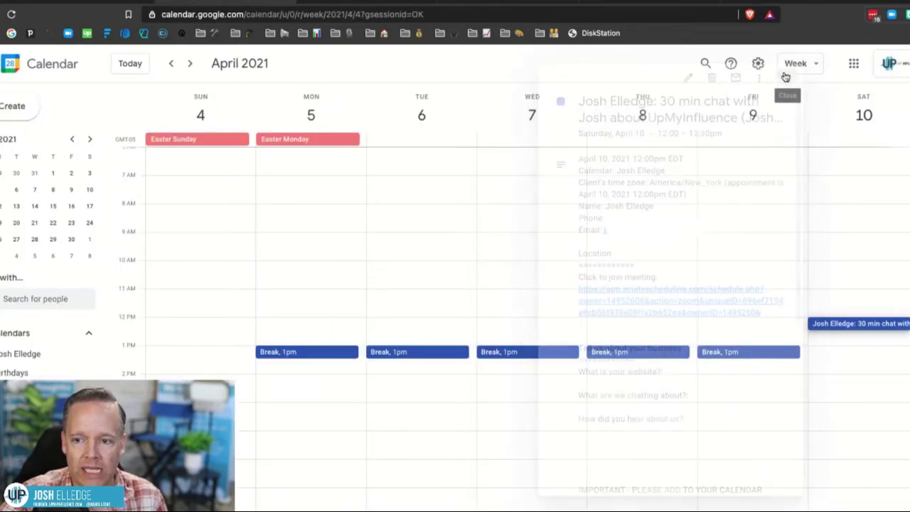
click(825, 324)
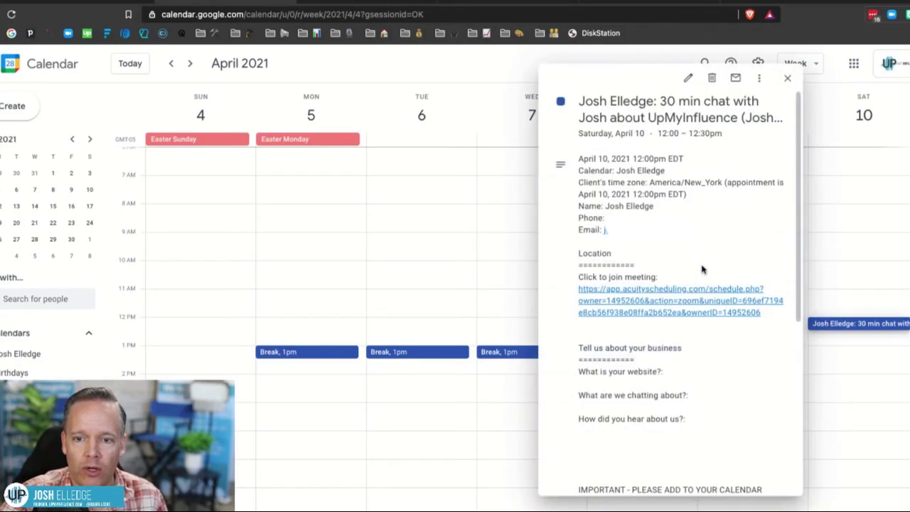
click(690, 77)
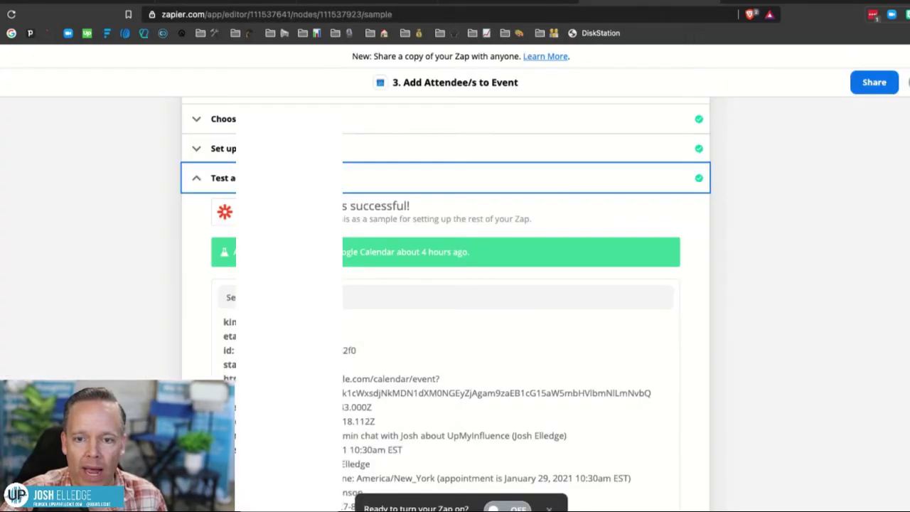
scroll(204, 305, down, 4)
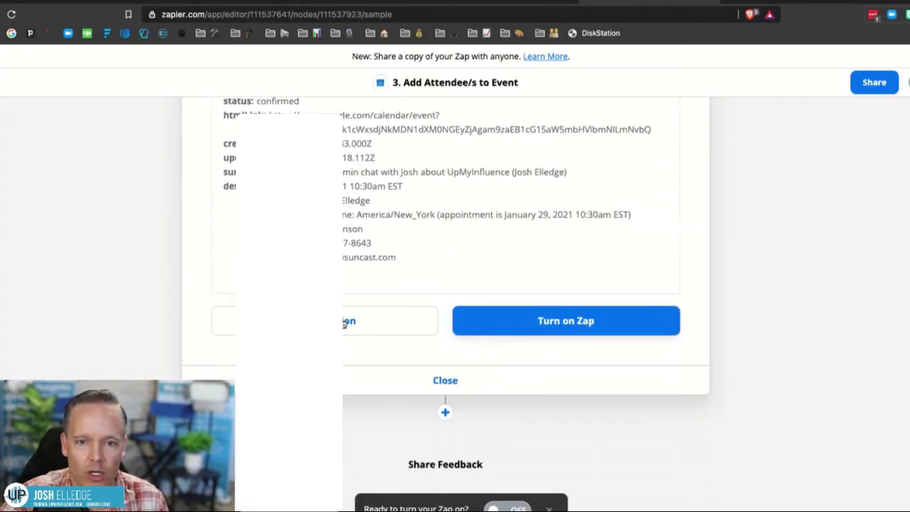
Review the attendee step's fields and retest it to add the client to the April 10 event.
scroll(220, 272, up, 4)
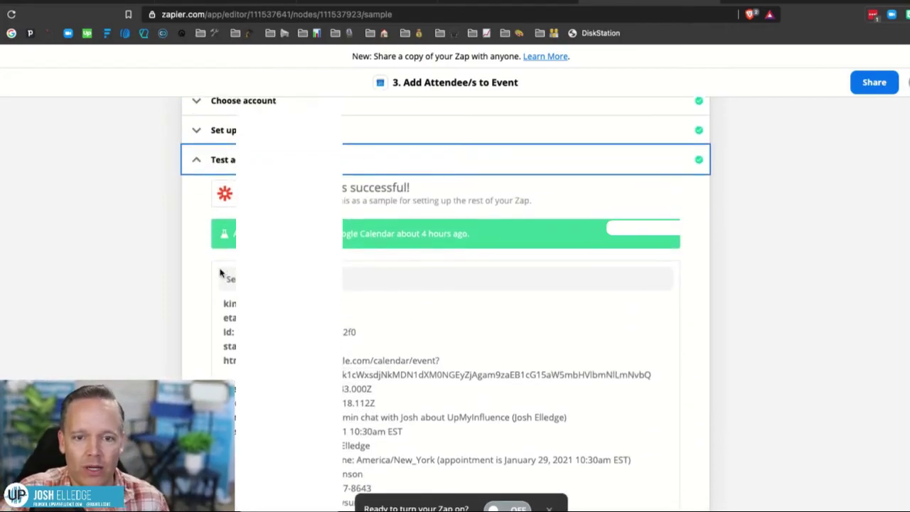
scroll(220, 273, up, 1)
click(213, 191)
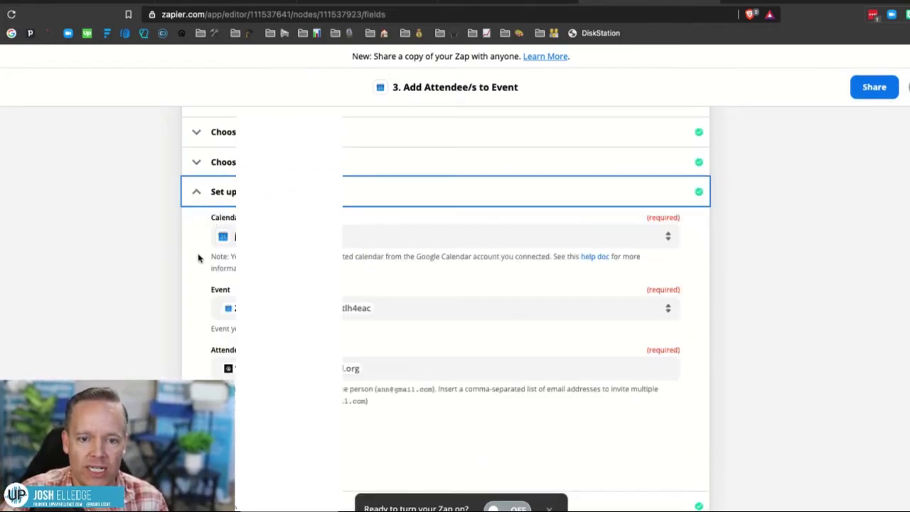
scroll(199, 291, down, 3)
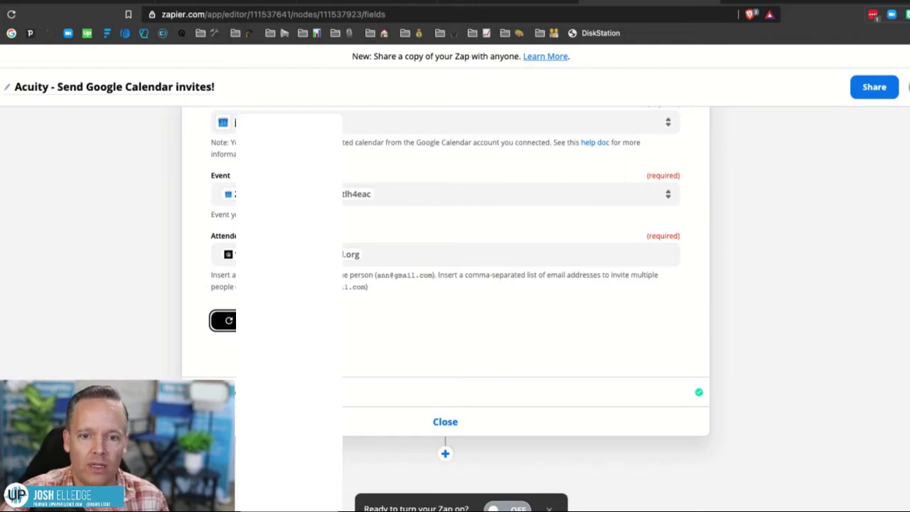
click(285, 392)
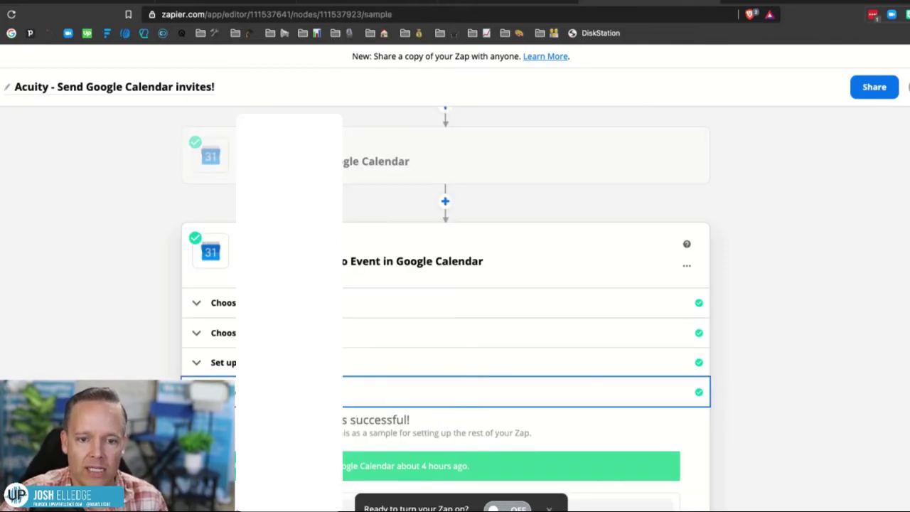
scroll(510, 377, down, 10)
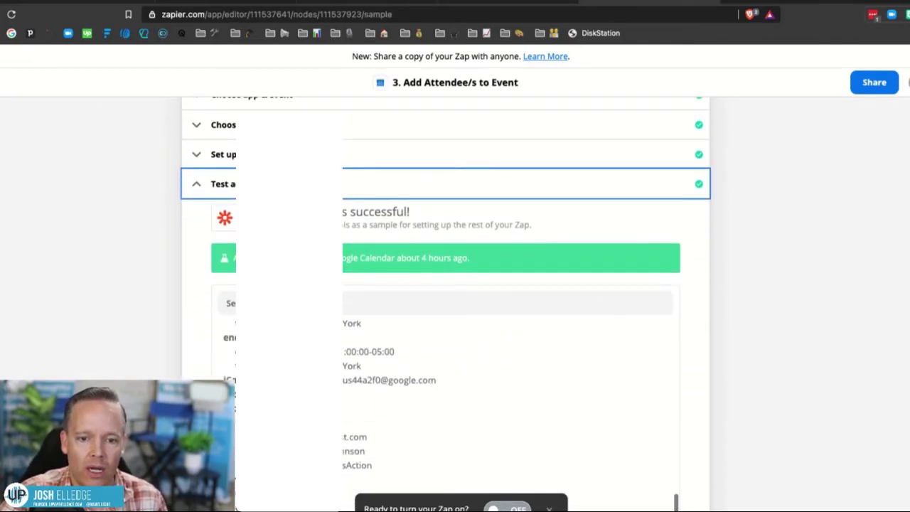
click(344, 310)
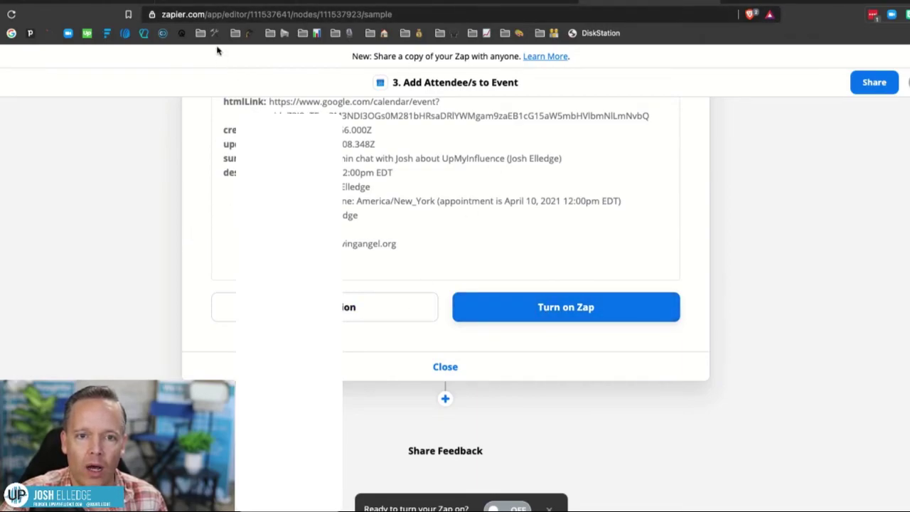
click(211, 3)
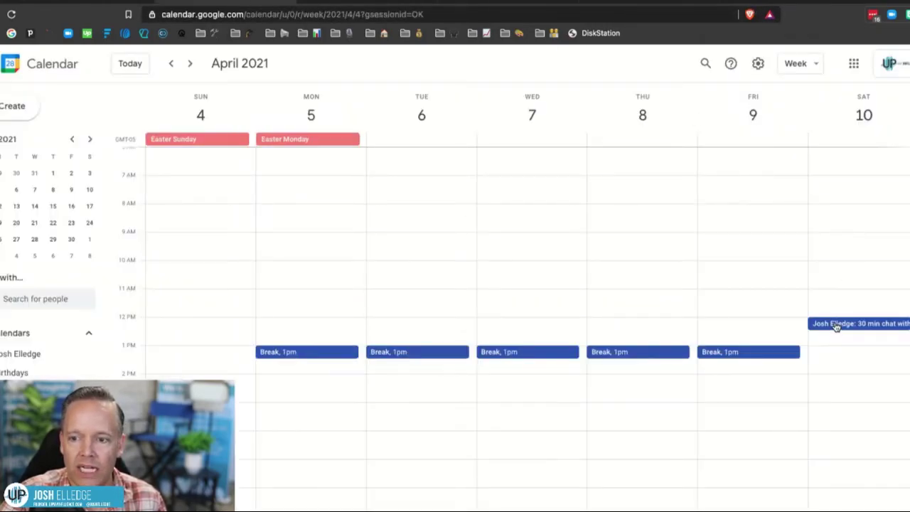
Verify the April 10 chat event now lists 1 awaiting guest, then return to the week view.
click(837, 326)
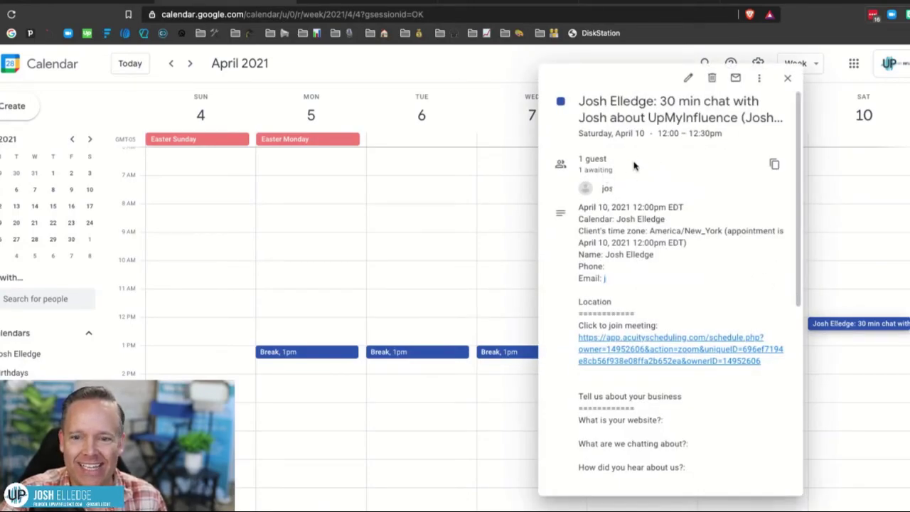
click(687, 78)
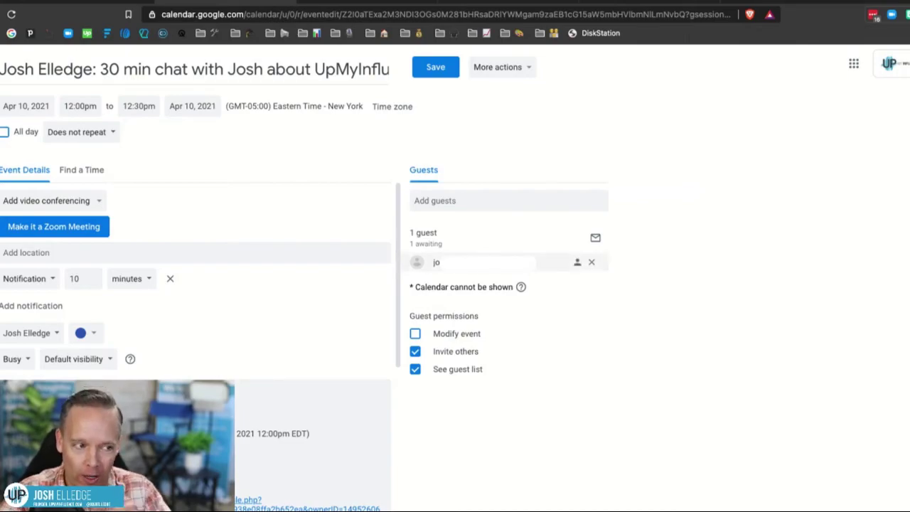
mouse_move(455, 262)
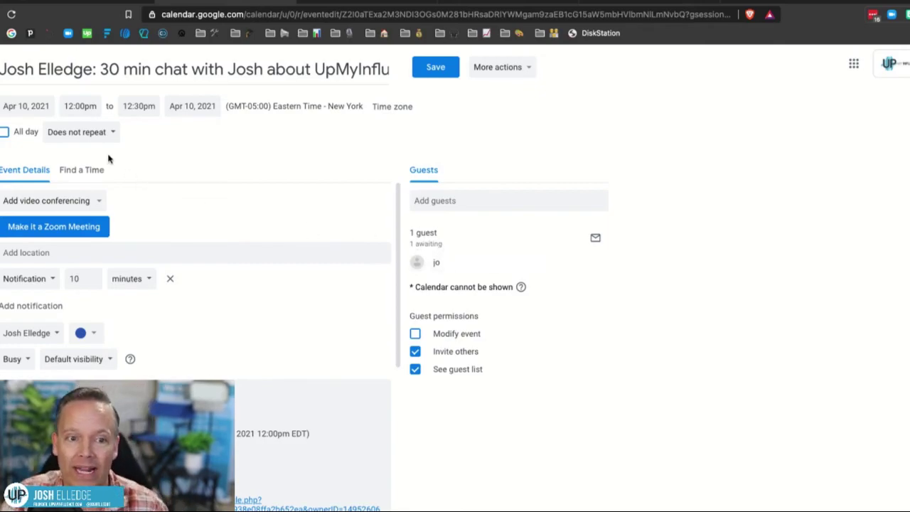
click(3, 69)
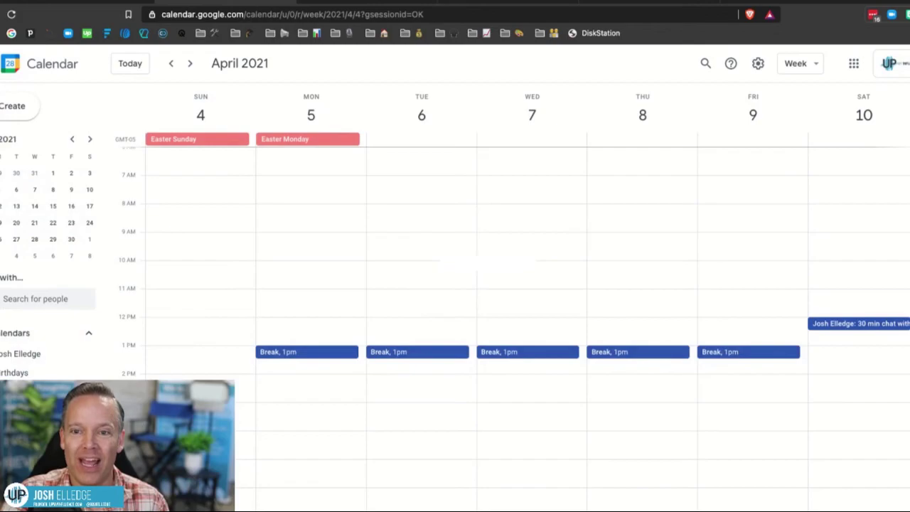
Back in the Zapier editor, turn the three-step zap on.
key(super+w)
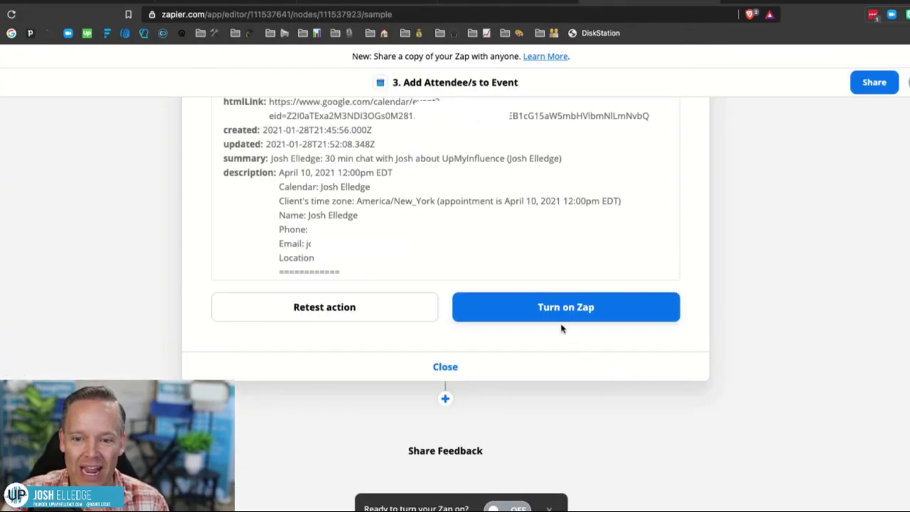
click(555, 313)
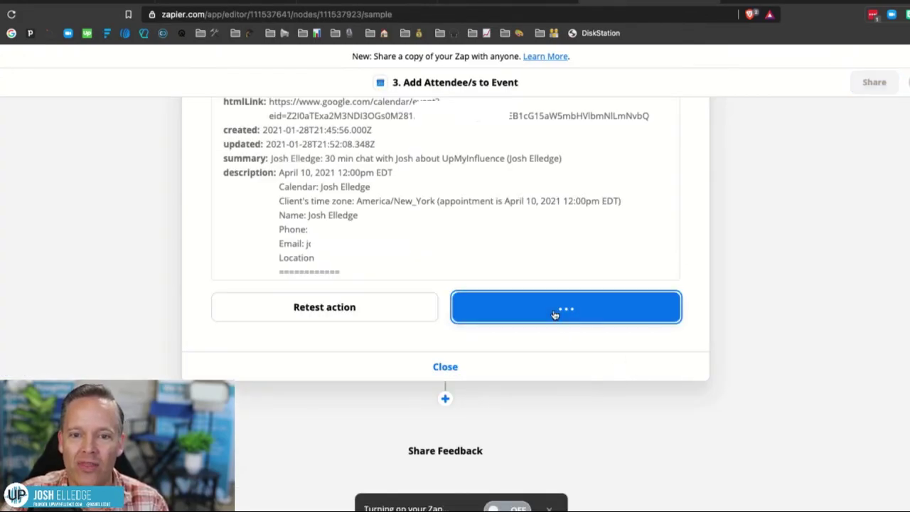